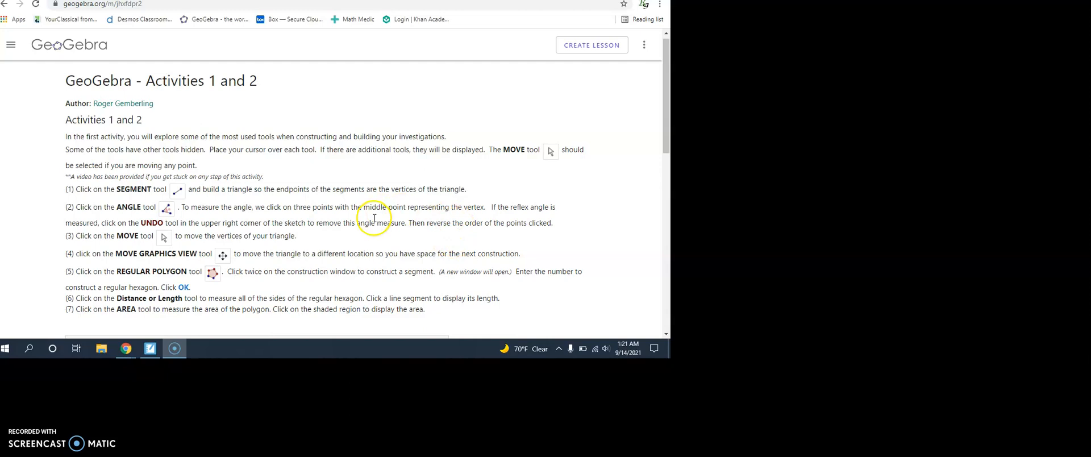
Examine the activity instructions and the additional tools available in each tool group of the construction area.
{"action": "left_click", "coordinate": [503, 149]}
{"action": "left_click_drag", "start_coordinate": [503, 149], "coordinate": [540, 152]}
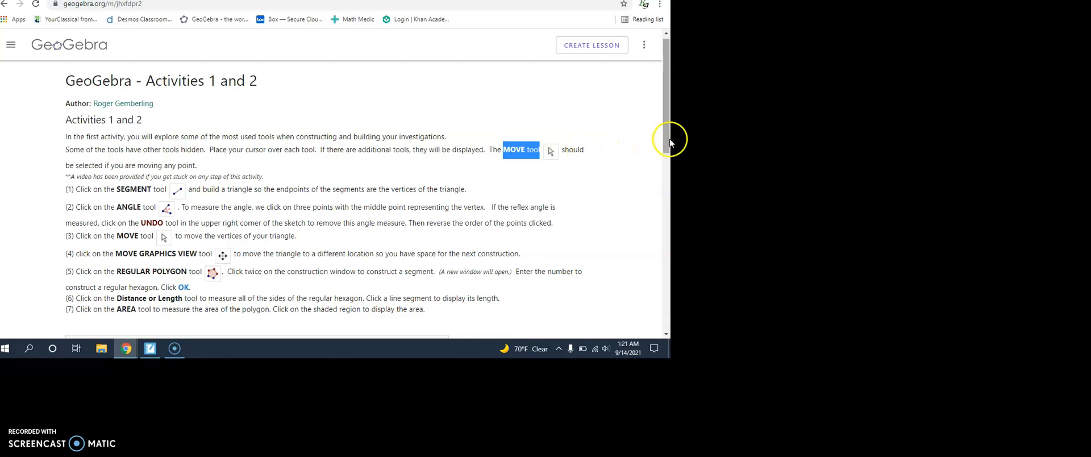
{"action": "left_click_drag", "start_coordinate": [669, 142], "coordinate": [669, 164]}
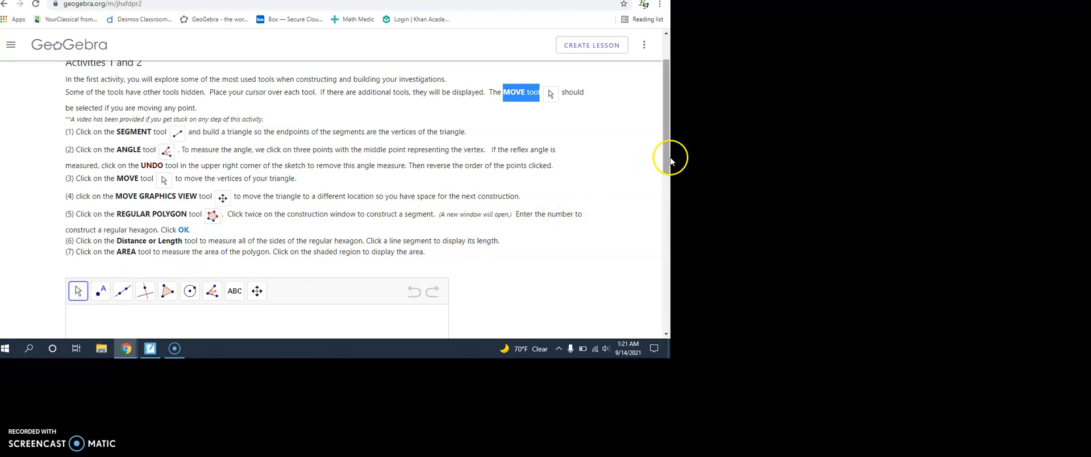
{"action": "left_click_drag", "start_coordinate": [662, 156], "coordinate": [662, 196]}
{"action": "left_click", "coordinate": [78, 190]}
{"action": "mouse_move", "coordinate": [98, 191]}
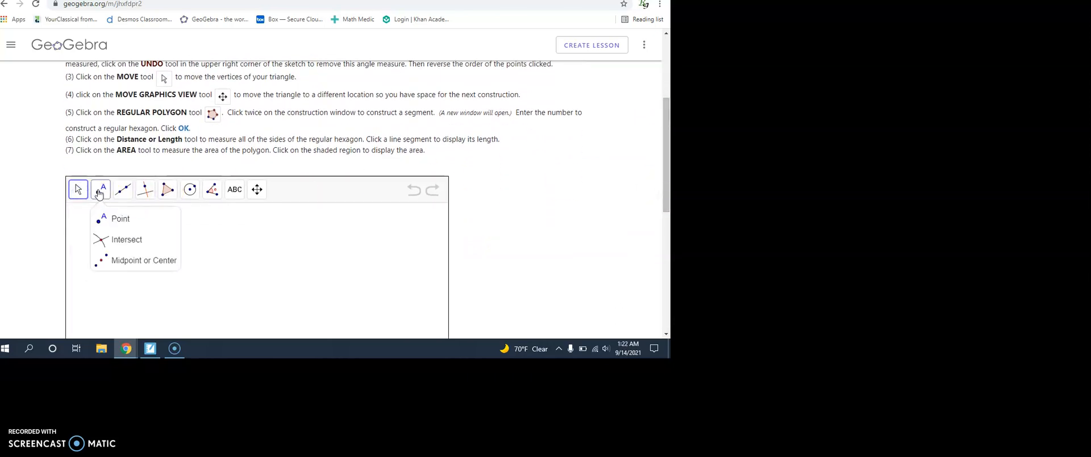
{"action": "mouse_move", "coordinate": [145, 194]}
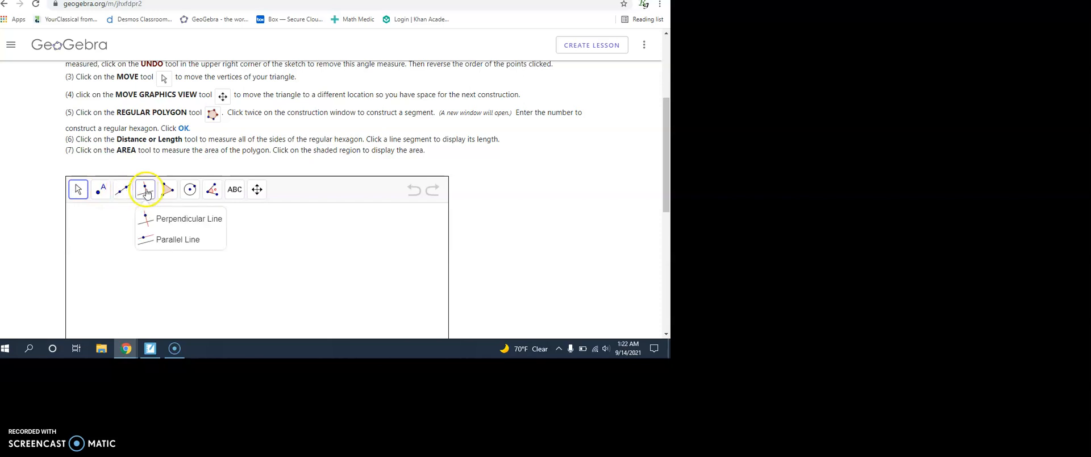
{"action": "mouse_move", "coordinate": [213, 195]}
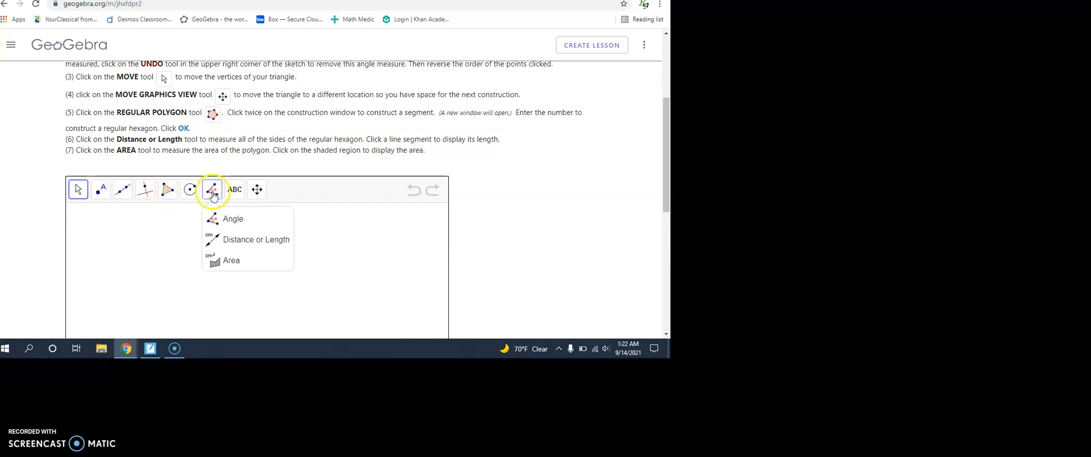
{"action": "mouse_move", "coordinate": [256, 190]}
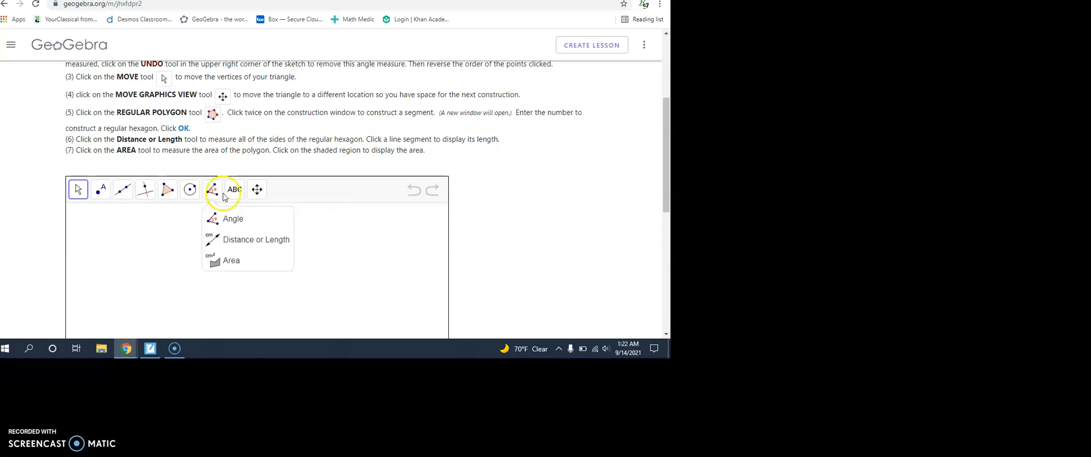
{"action": "left_click_drag", "start_coordinate": [667, 138], "coordinate": [663, 121]}
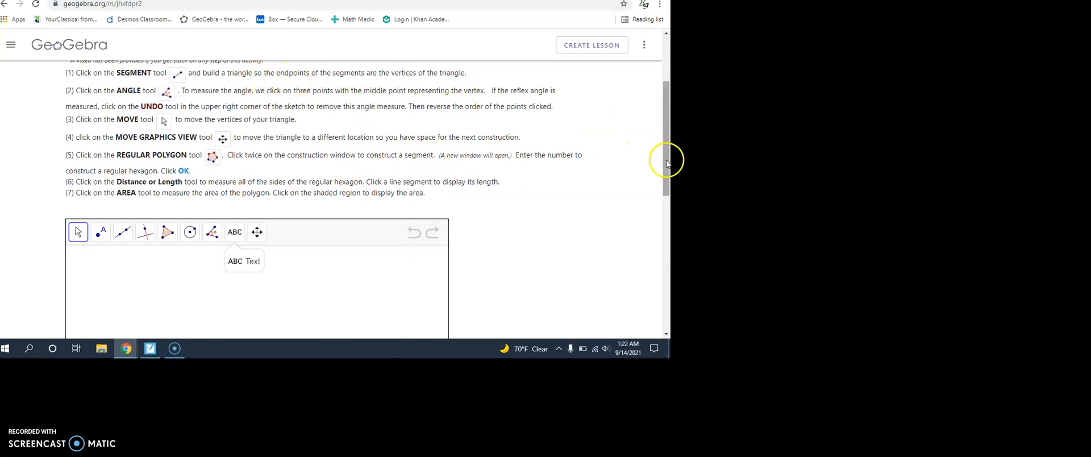
Build a triangle in the construction area with the Segment tool, sharing endpoints as its three vertices.
{"action": "scroll", "coordinate": [668, 162], "scroll_direction": "down", "scroll_amount": 2}
{"action": "mouse_move", "coordinate": [125, 119]}
{"action": "left_click", "coordinate": [145, 171]}
{"action": "mouse_move", "coordinate": [131, 233]}
{"action": "left_mouse_down"}
{"action": "mouse_move", "coordinate": [193, 166]}
{"action": "mouse_move", "coordinate": [236, 255]}
{"action": "mouse_move", "coordinate": [130, 234]}
{"action": "left_mouse_up"}
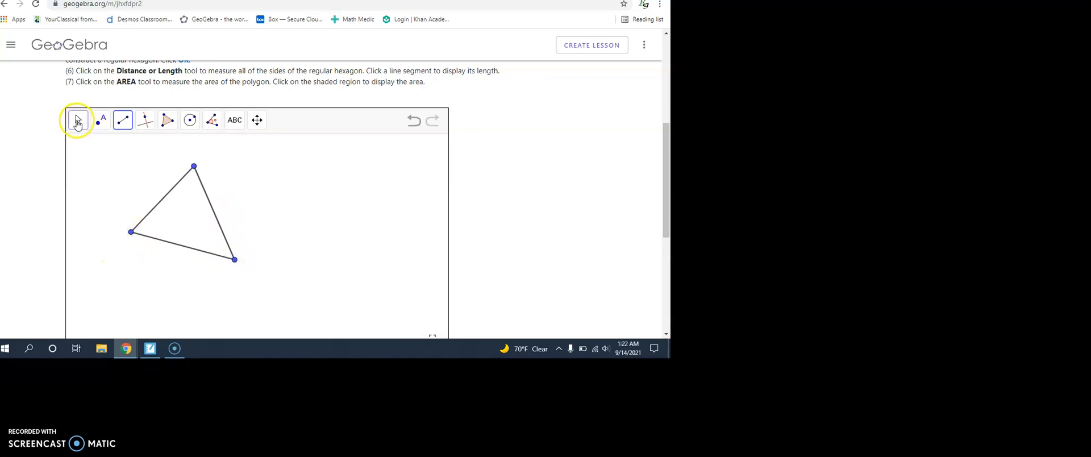
Reshape the triangle with the Move tool by shifting its top vertex left, its lower-left vertex down and its third vertex up.
{"action": "left_click", "coordinate": [78, 118]}
{"action": "mouse_move", "coordinate": [194, 166]}
{"action": "left_mouse_down"}
{"action": "mouse_move", "coordinate": [229, 163]}
{"action": "mouse_move", "coordinate": [176, 167]}
{"action": "left_mouse_up"}
{"action": "left_click_drag", "start_coordinate": [135, 238], "coordinate": [135, 262]}
{"action": "left_click_drag", "start_coordinate": [234, 260], "coordinate": [253, 216]}
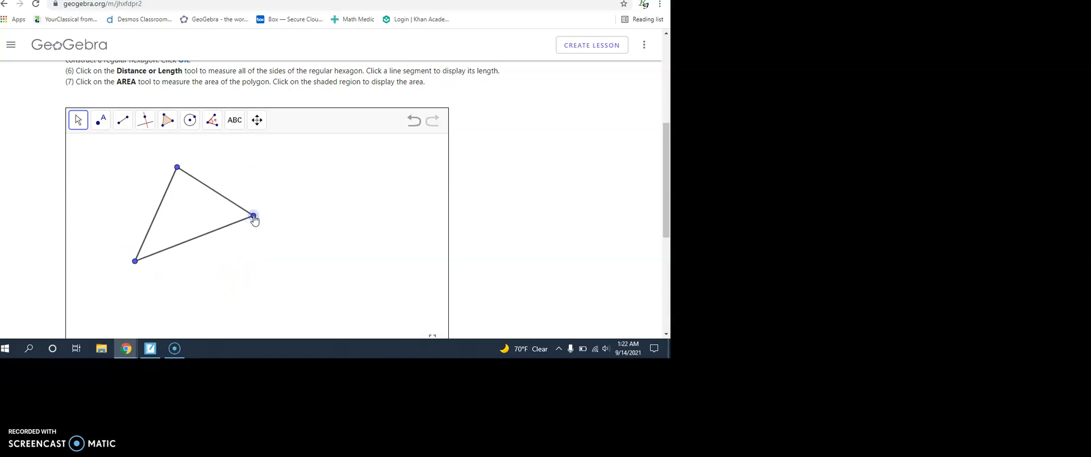
{"action": "left_click", "coordinate": [240, 183]}
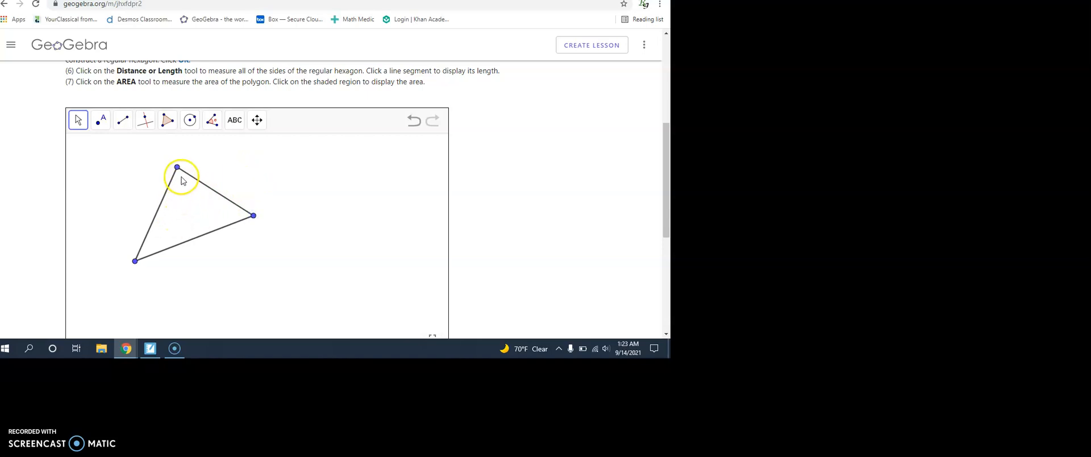
Try covering the triangle with a polygon through its three vertices, and undo the polygon.
{"action": "left_click", "coordinate": [168, 120]}
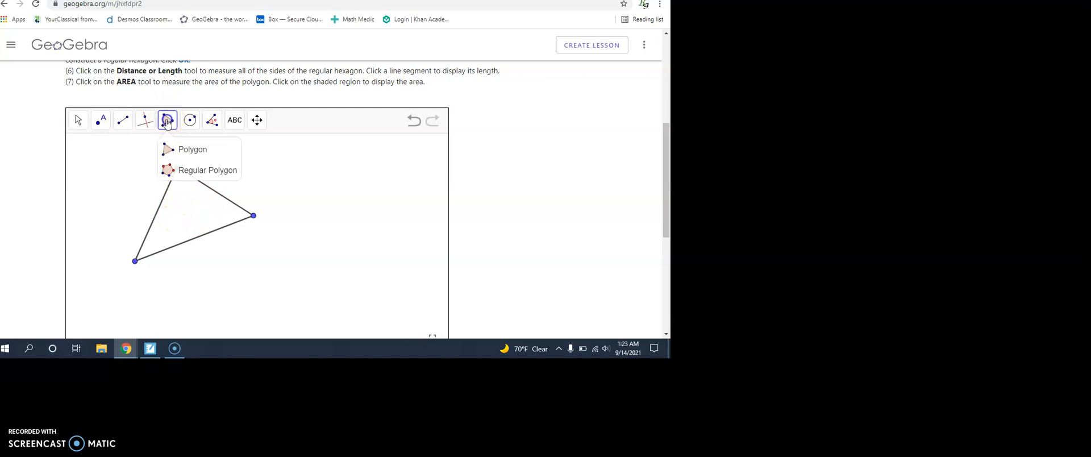
{"action": "left_click", "coordinate": [185, 151]}
{"action": "left_click", "coordinate": [177, 168]}
{"action": "left_click", "coordinate": [169, 122]}
{"action": "left_click", "coordinate": [177, 167]}
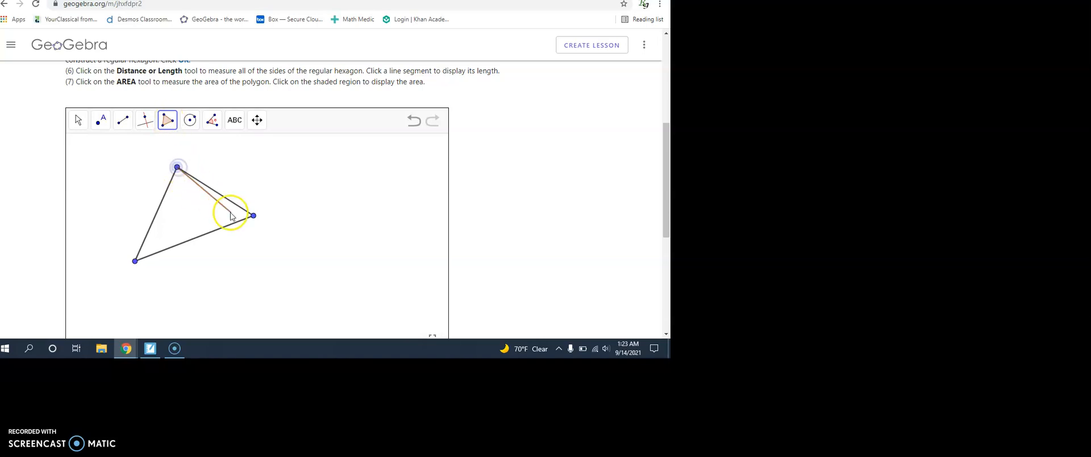
{"action": "left_click", "coordinate": [254, 216]}
{"action": "left_click", "coordinate": [135, 262]}
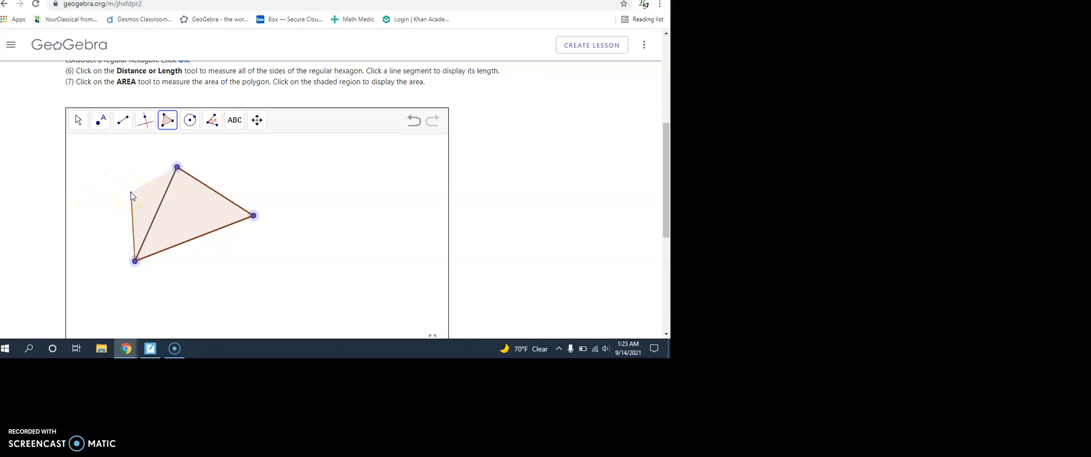
{"action": "left_click", "coordinate": [177, 167]}
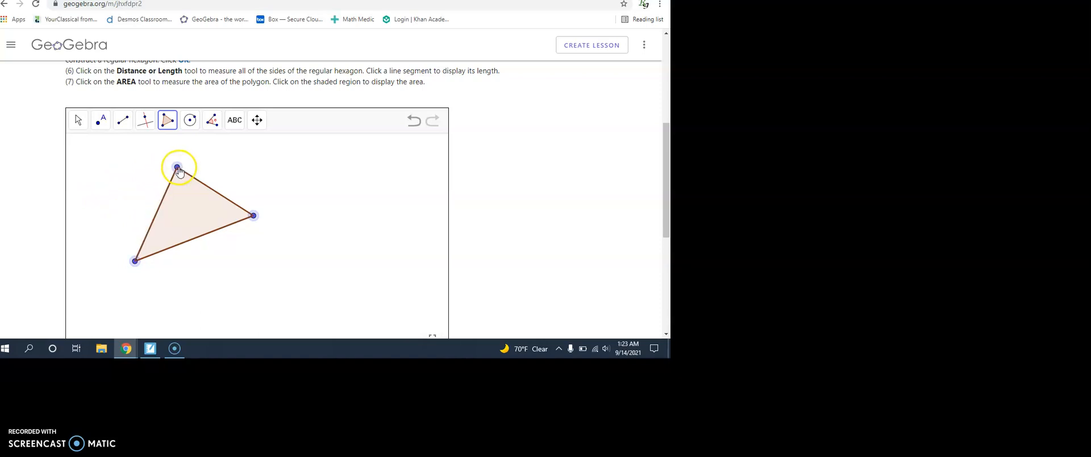
{"action": "left_click", "coordinate": [266, 224]}
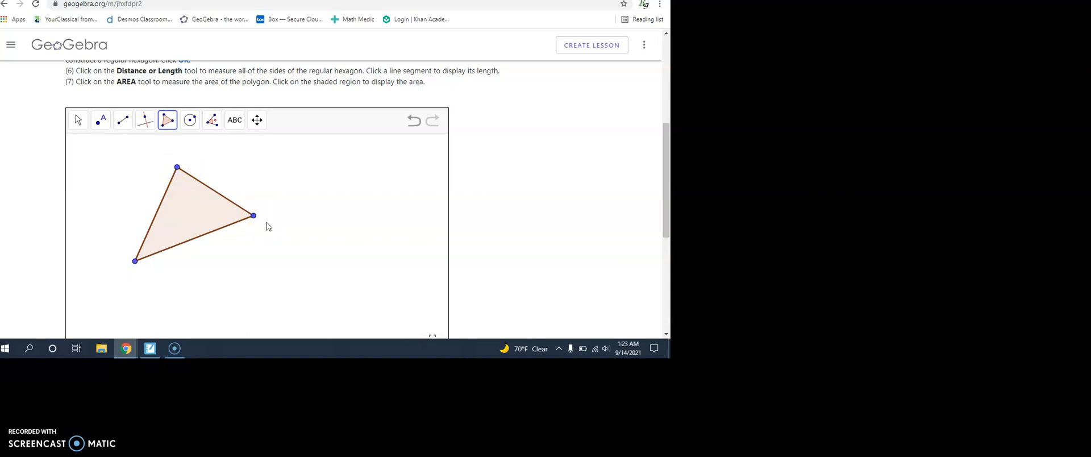
{"action": "left_click", "coordinate": [79, 122]}
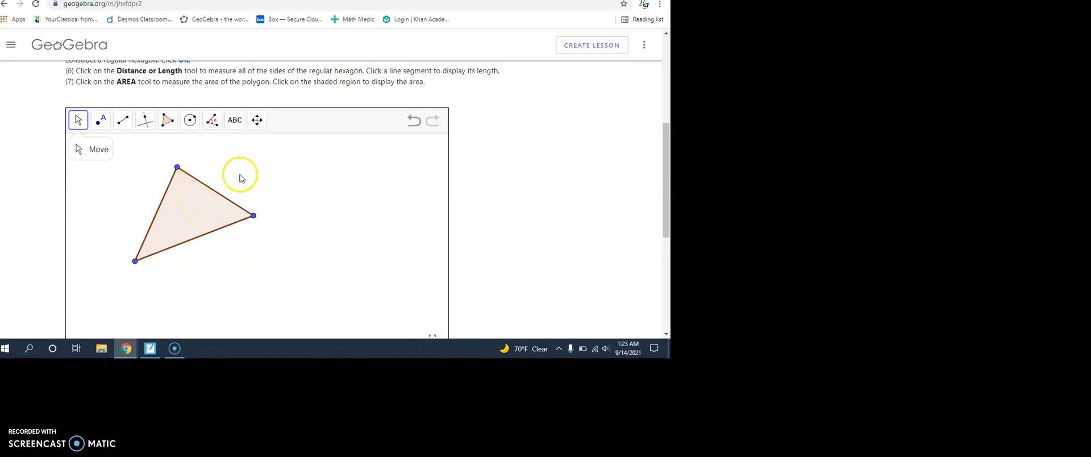
{"action": "left_click", "coordinate": [414, 122]}
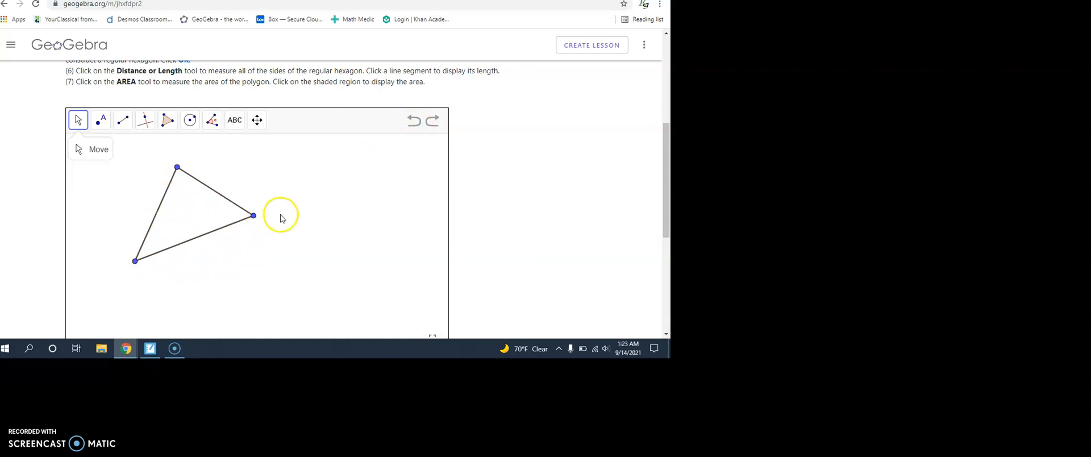
Try measuring the lower-left angle by taking the top, lower-left and right vertices in that order, and undo the measurement.
{"action": "left_click_drag", "start_coordinate": [665, 182], "coordinate": [667, 150]}
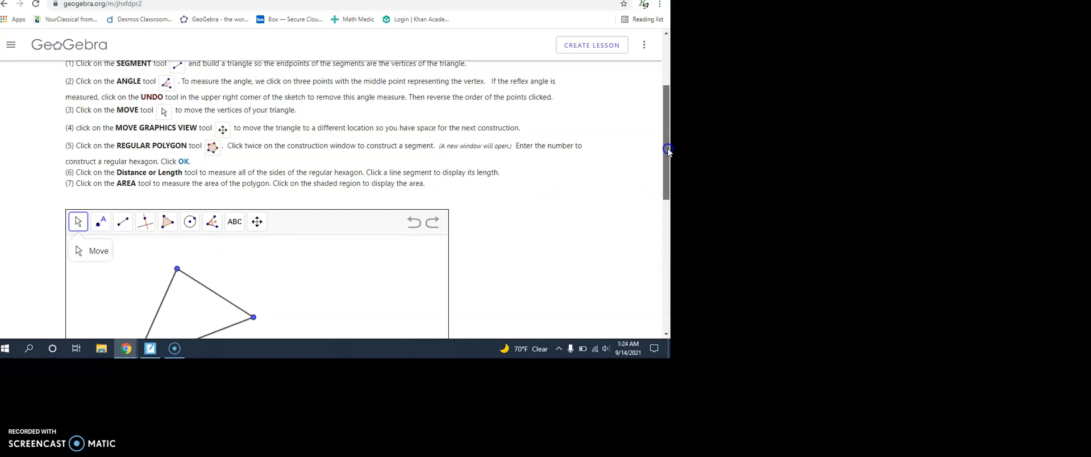
{"action": "left_click_drag", "start_coordinate": [668, 151], "coordinate": [669, 187]}
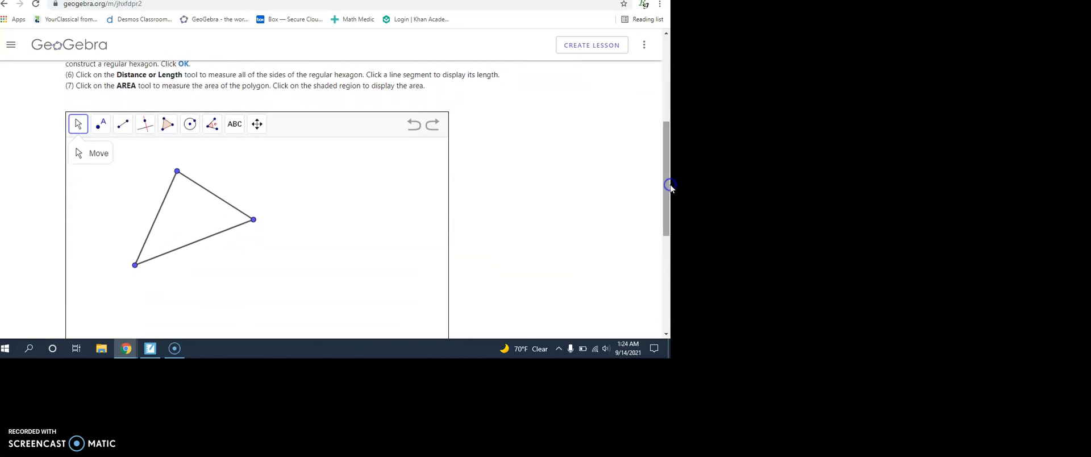
{"action": "left_click", "coordinate": [214, 129]}
{"action": "left_click", "coordinate": [227, 154]}
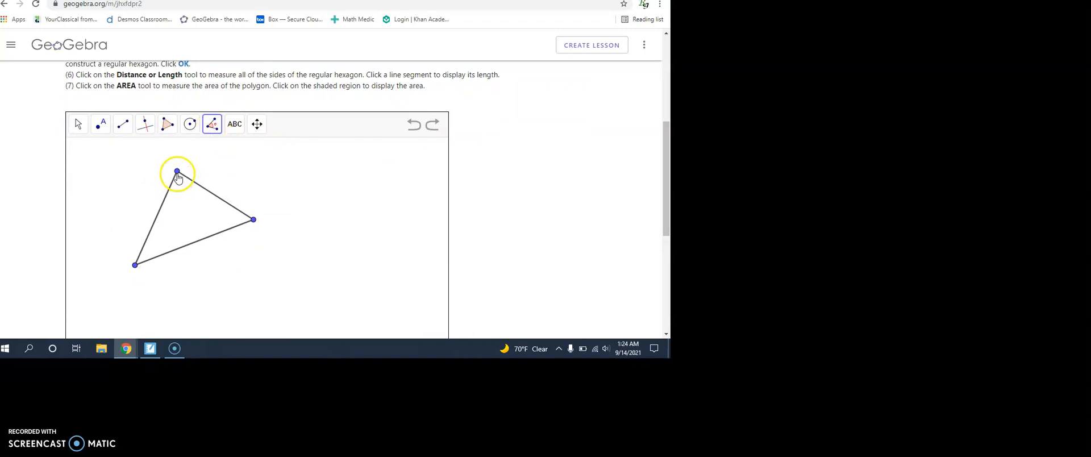
{"action": "left_click", "coordinate": [177, 172]}
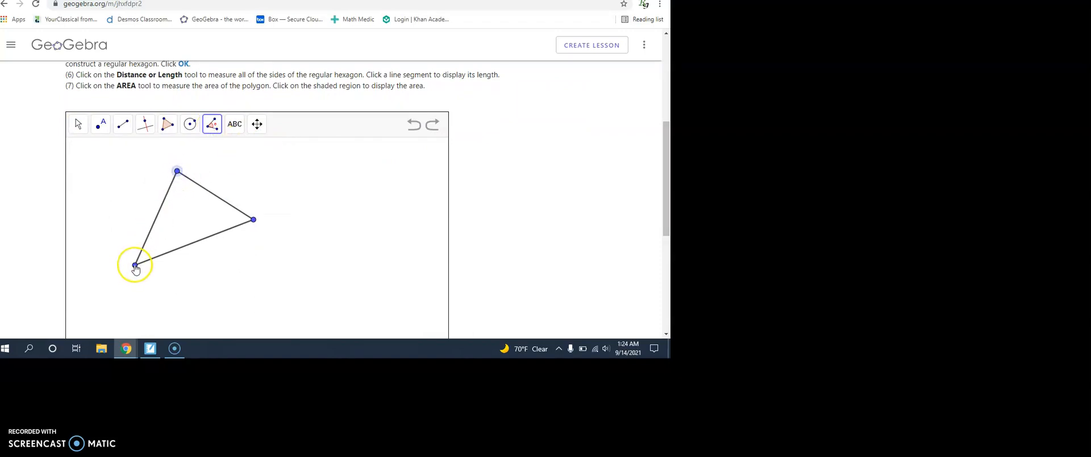
{"action": "left_click", "coordinate": [135, 266]}
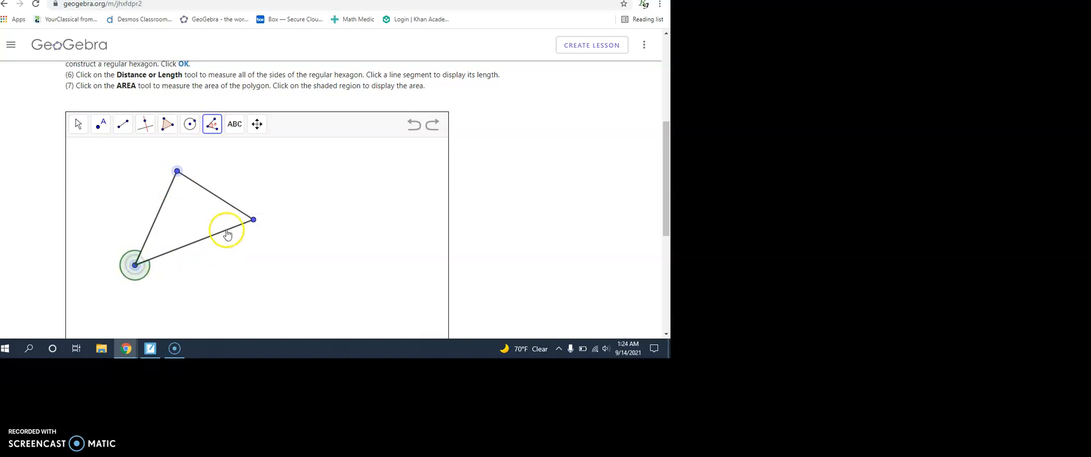
{"action": "left_click", "coordinate": [254, 221]}
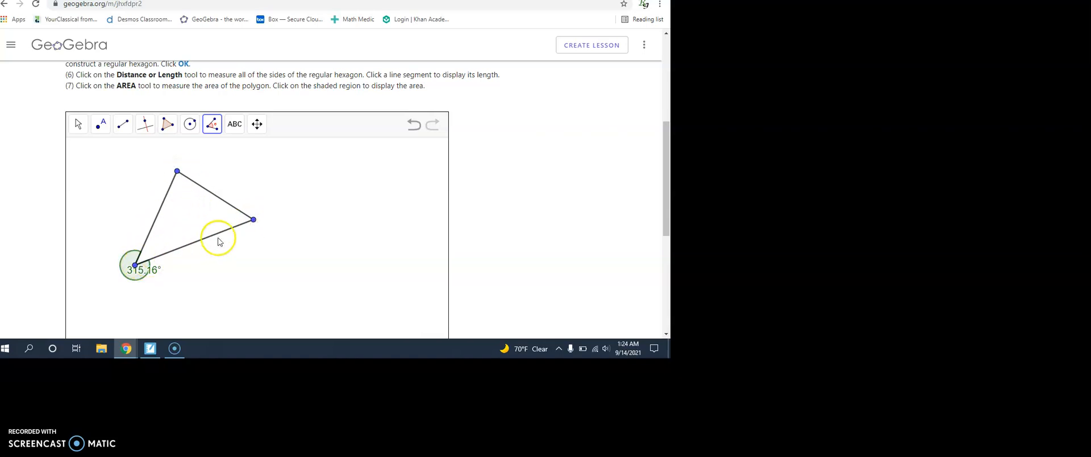
{"action": "left_click", "coordinate": [414, 129]}
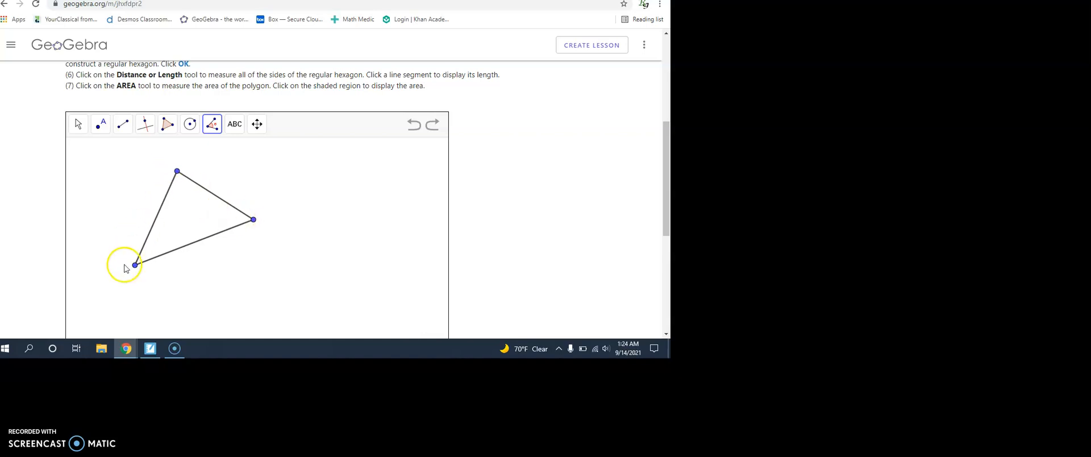
Measure the triangle's three interior angles with the Angle tool, starting at the lower-left vertex with the points in the order right, lower-left, top.
{"action": "left_click", "coordinate": [254, 220]}
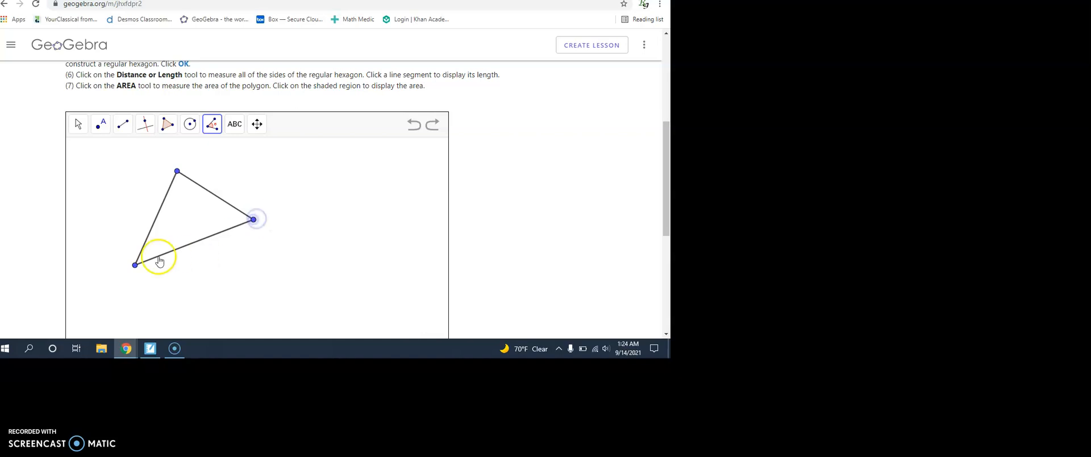
{"action": "left_click", "coordinate": [135, 264]}
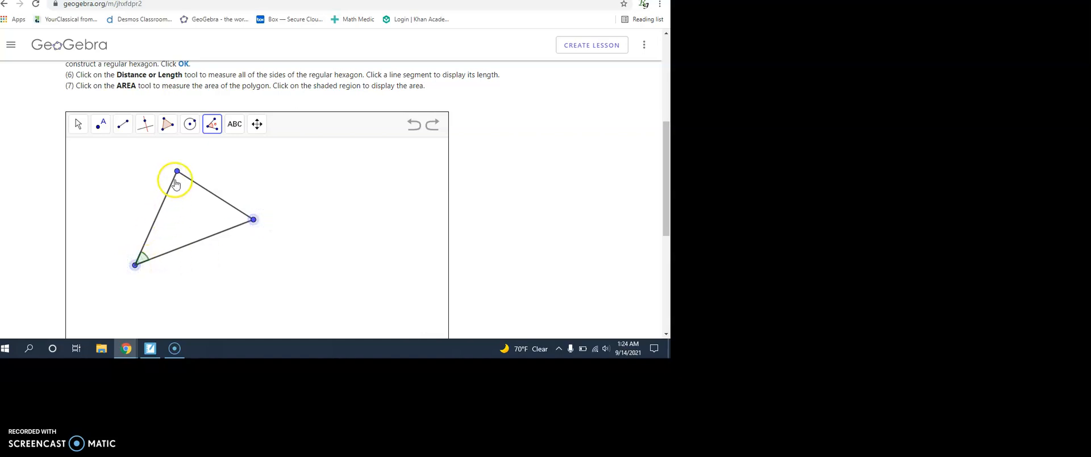
{"action": "left_click", "coordinate": [177, 170]}
{"action": "left_click", "coordinate": [135, 264]}
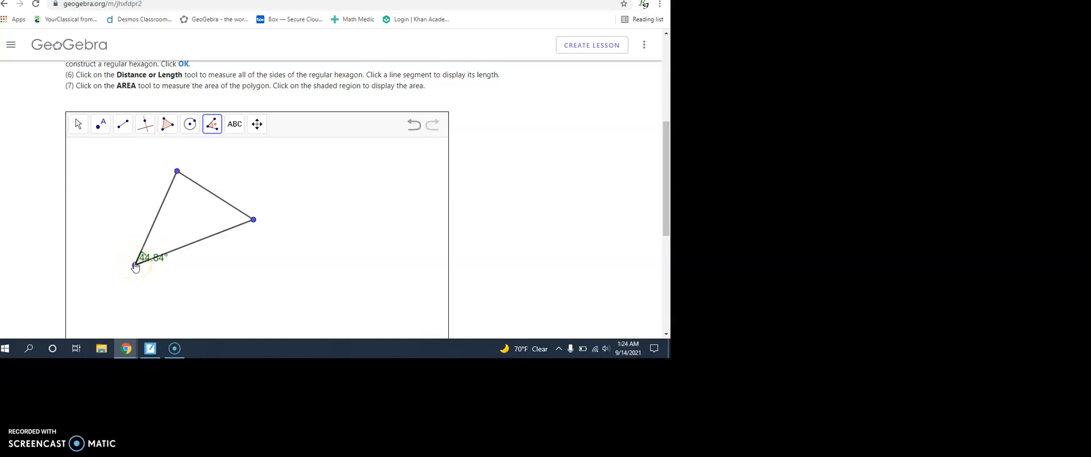
{"action": "left_click", "coordinate": [177, 171]}
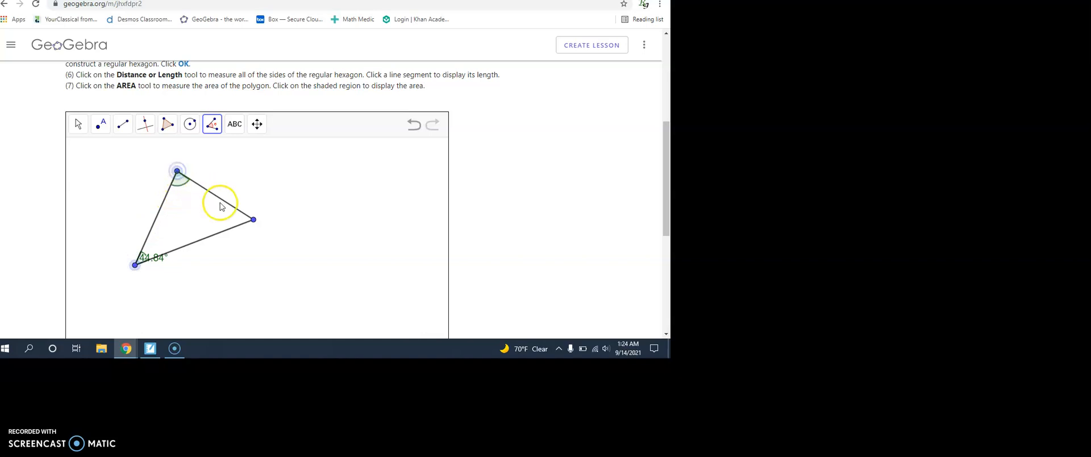
{"action": "left_click", "coordinate": [254, 219]}
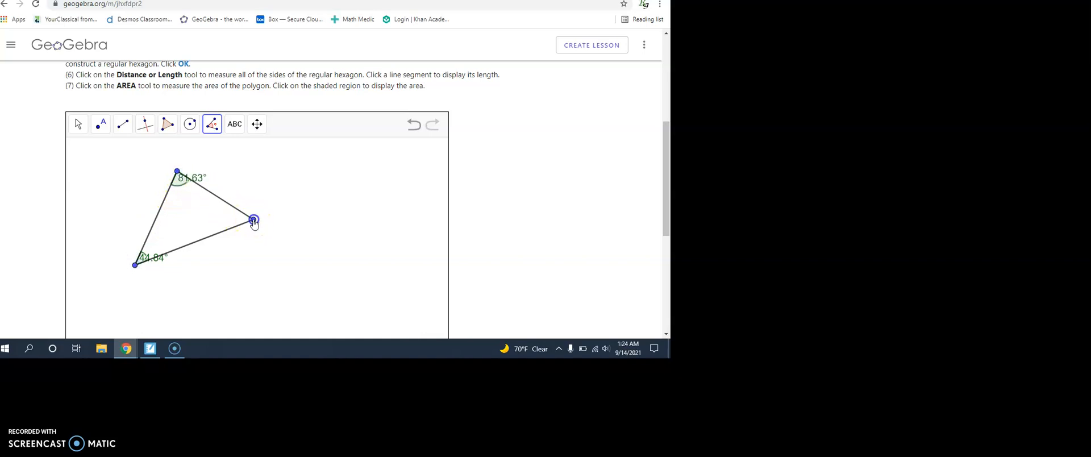
{"action": "left_click", "coordinate": [177, 171]}
{"action": "left_click", "coordinate": [253, 220]}
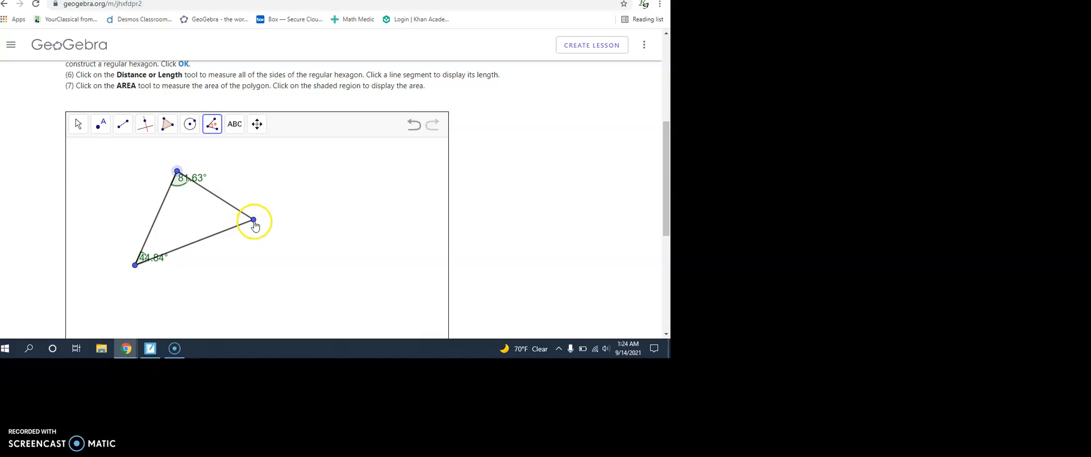
{"action": "left_click", "coordinate": [135, 265]}
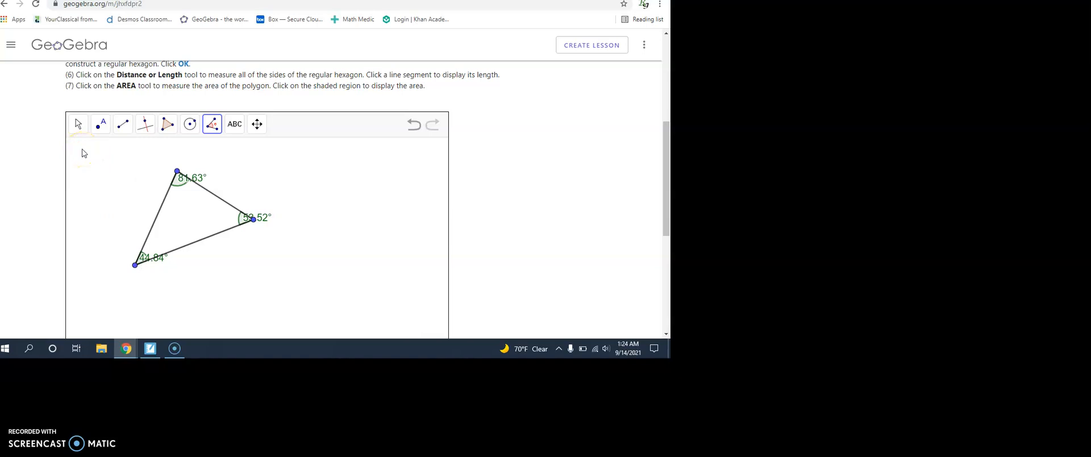
Move the three angle labels inside the triangle, clear of its vertices and sides.
{"action": "left_click", "coordinate": [79, 125]}
{"action": "left_click_drag", "start_coordinate": [196, 181], "coordinate": [190, 199]}
{"action": "left_click_drag", "start_coordinate": [265, 219], "coordinate": [232, 222]}
{"action": "left_click_drag", "start_coordinate": [162, 261], "coordinate": [169, 246]}
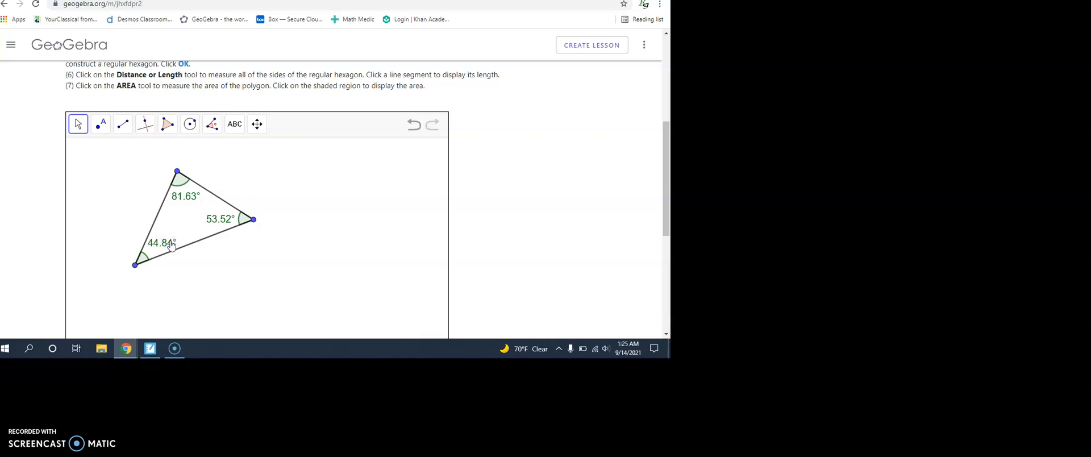
Enlarge the triangle by moving its lower-left vertex up and left, its top vertex up and left, and its right vertex outward.
{"action": "left_click", "coordinate": [134, 265]}
{"action": "left_click_drag", "start_coordinate": [135, 265], "coordinate": [115, 248]}
{"action": "left_click", "coordinate": [164, 192]}
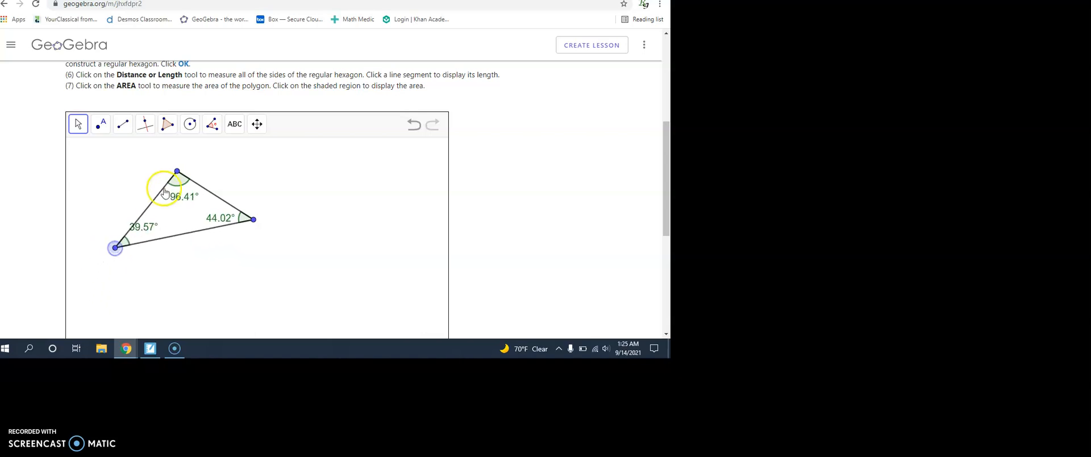
{"action": "left_click_drag", "start_coordinate": [177, 170], "coordinate": [152, 158]}
{"action": "left_click_drag", "start_coordinate": [253, 220], "coordinate": [278, 233]}
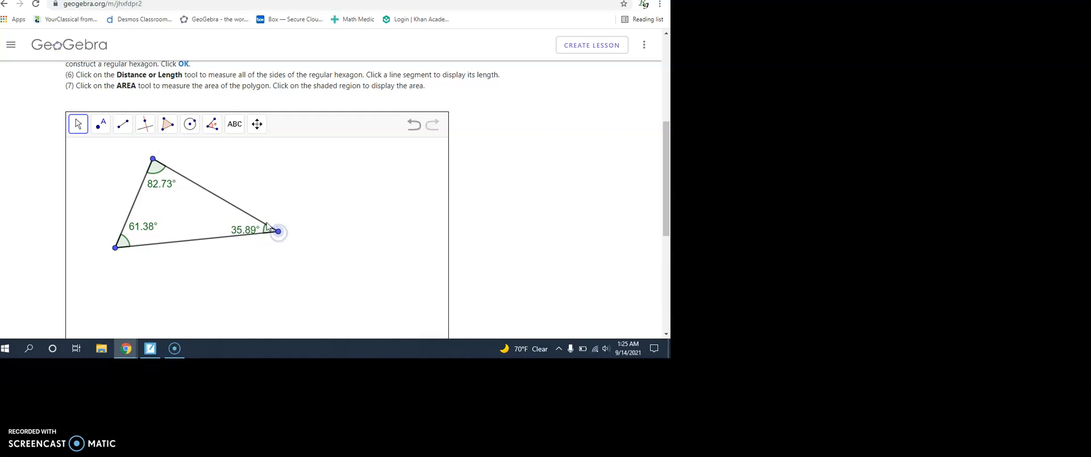
Adjust the positions of the lower-left and top angle labels inside the reshaped triangle.
{"action": "mouse_move", "coordinate": [142, 229]}
{"action": "left_mouse_down"}
{"action": "mouse_move", "coordinate": [134, 259]}
{"action": "mouse_move", "coordinate": [145, 239]}
{"action": "left_mouse_up"}
{"action": "left_click", "coordinate": [186, 163]}
{"action": "mouse_move", "coordinate": [165, 179]}
{"action": "left_mouse_down"}
{"action": "mouse_move", "coordinate": [193, 166]}
{"action": "mouse_move", "coordinate": [174, 184]}
{"action": "left_mouse_up"}
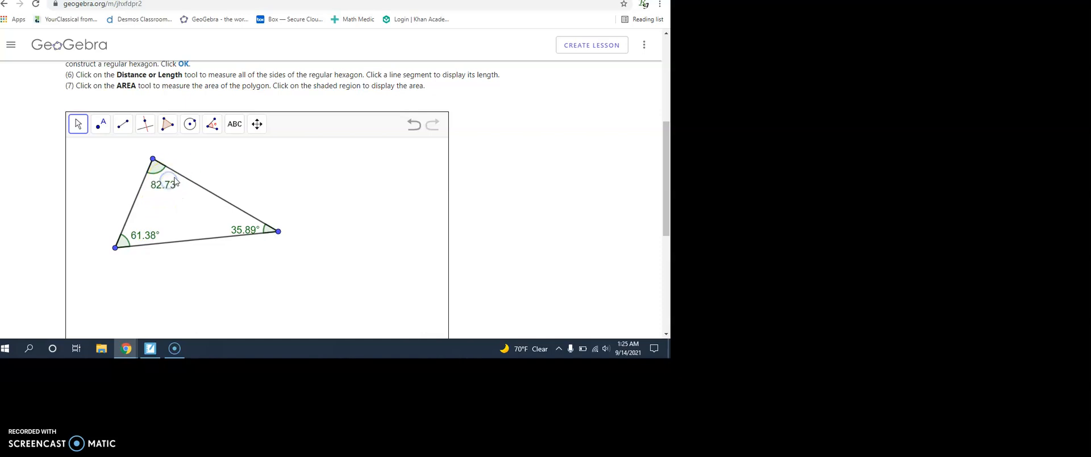
Move the right vertex's angle label slightly upward inside the triangle, clear of the lower side.
{"action": "left_click", "coordinate": [237, 230]}
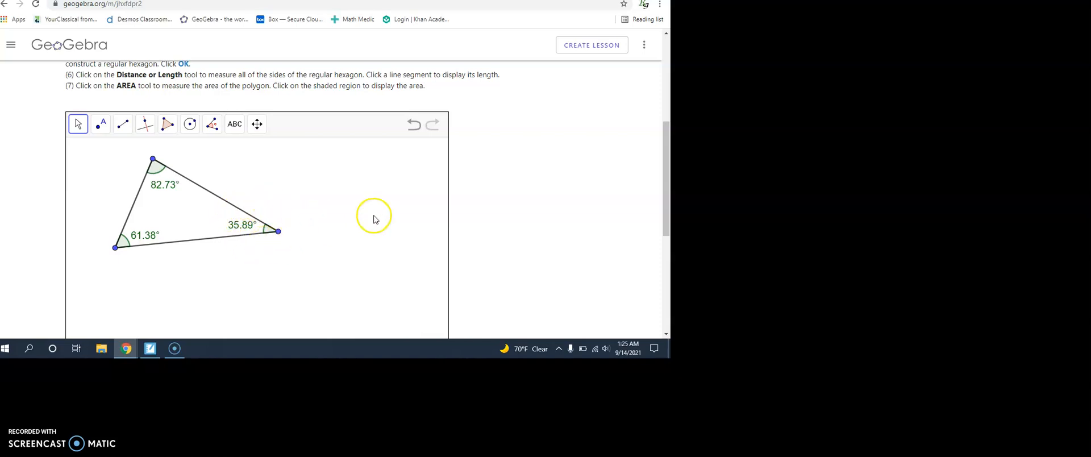
Shift the triangle toward the left edge of the construction area with Move Graphics View, leaving space for the next construction.
{"action": "left_click", "coordinate": [664, 191]}
{"action": "left_click_drag", "start_coordinate": [665, 191], "coordinate": [665, 147]}
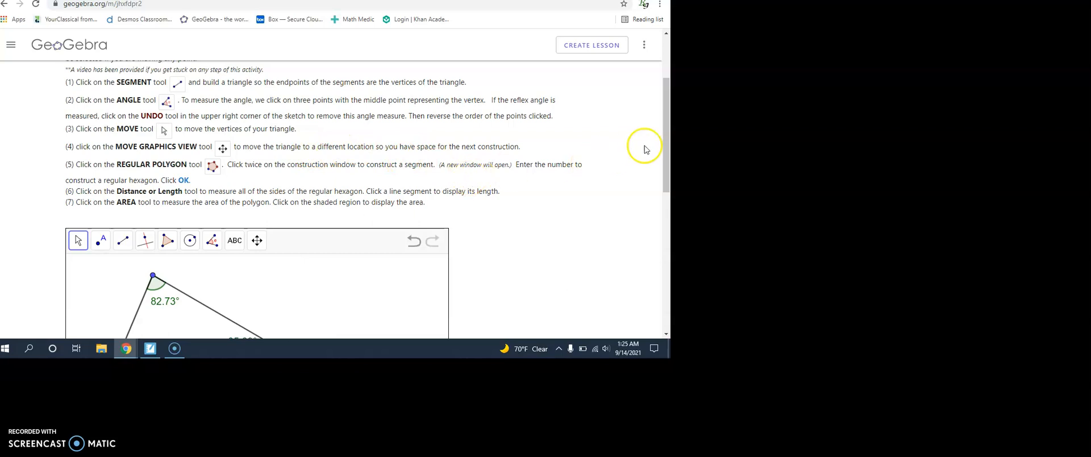
{"action": "left_click_drag", "start_coordinate": [669, 144], "coordinate": [667, 191]}
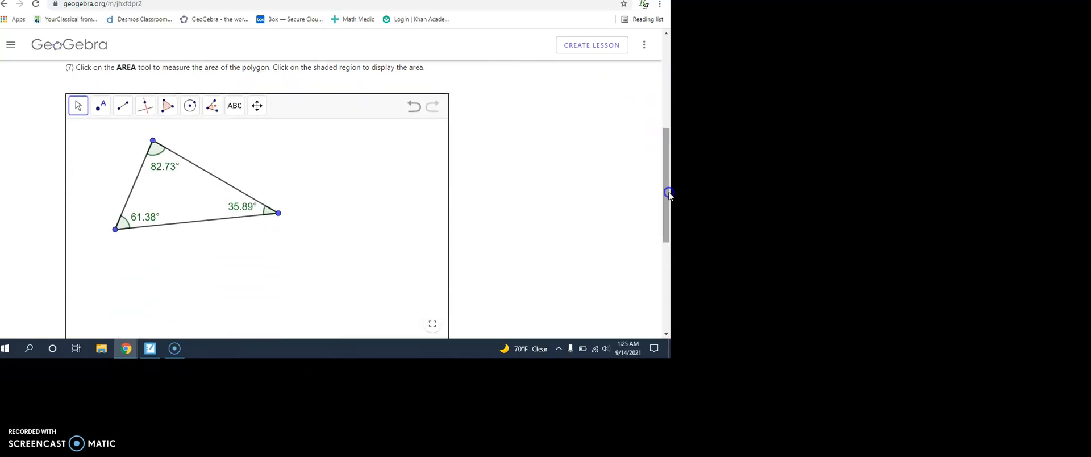
{"action": "left_click", "coordinate": [256, 118]}
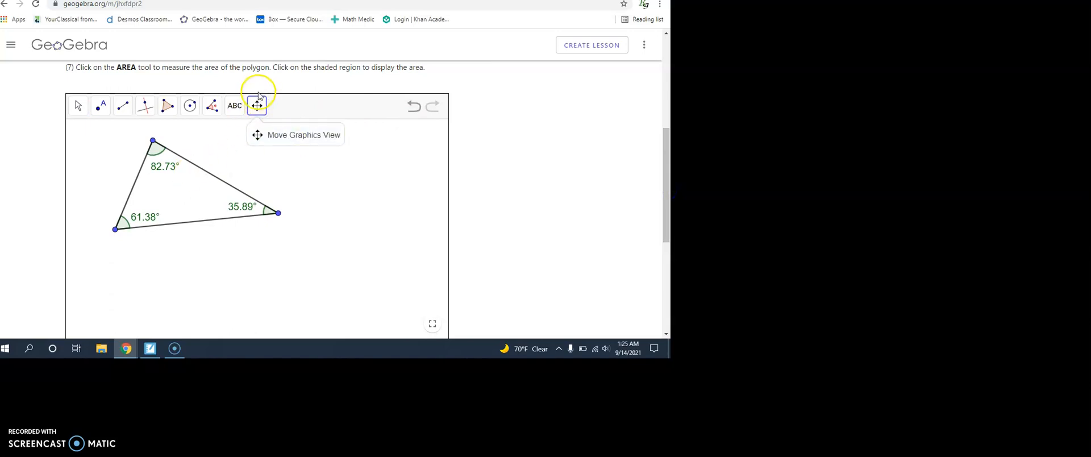
{"action": "mouse_move", "coordinate": [288, 168]}
{"action": "left_mouse_down"}
{"action": "mouse_move", "coordinate": [323, 175]}
{"action": "mouse_move", "coordinate": [330, 195]}
{"action": "mouse_move", "coordinate": [275, 166]}
{"action": "left_mouse_up"}
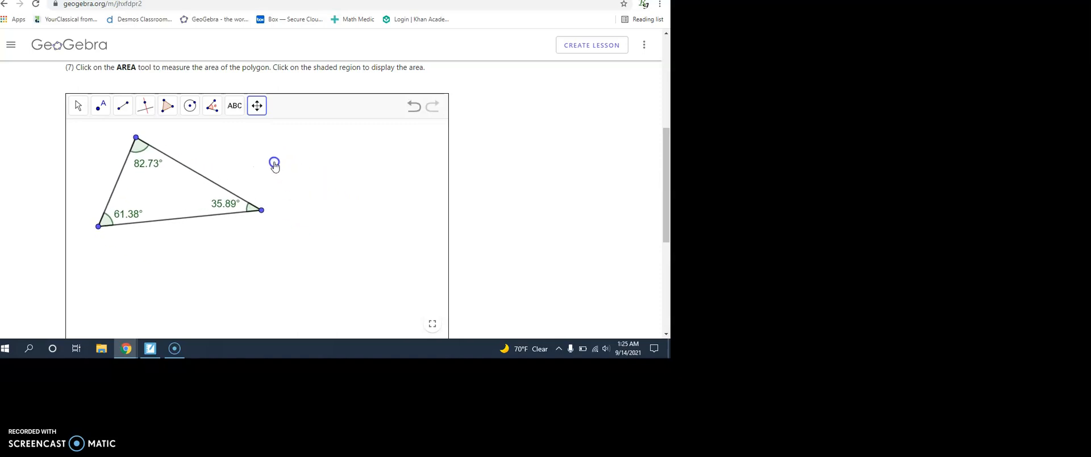
{"action": "left_click", "coordinate": [237, 248]}
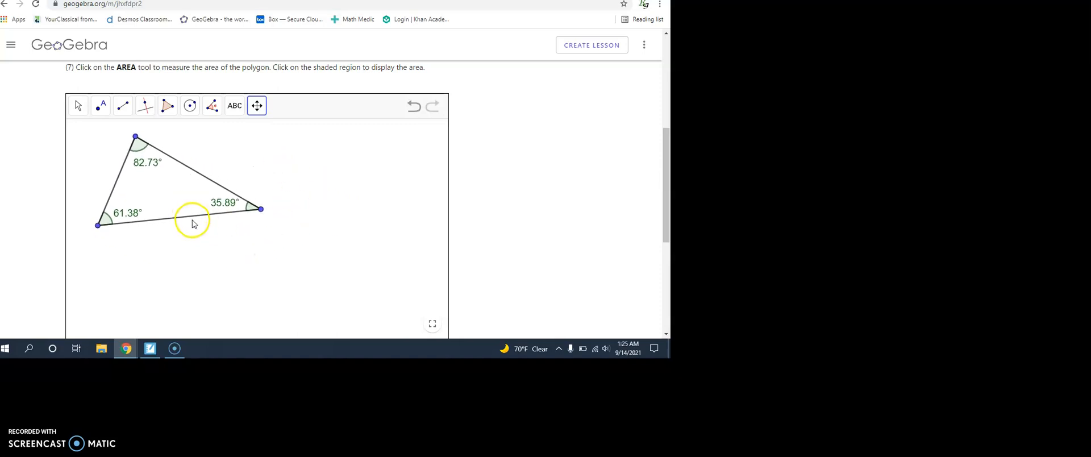
{"action": "left_click_drag", "start_coordinate": [193, 222], "coordinate": [232, 220]}
{"action": "left_click_drag", "start_coordinate": [327, 165], "coordinate": [360, 169]}
{"action": "left_click_drag", "start_coordinate": [666, 168], "coordinate": [670, 196]}
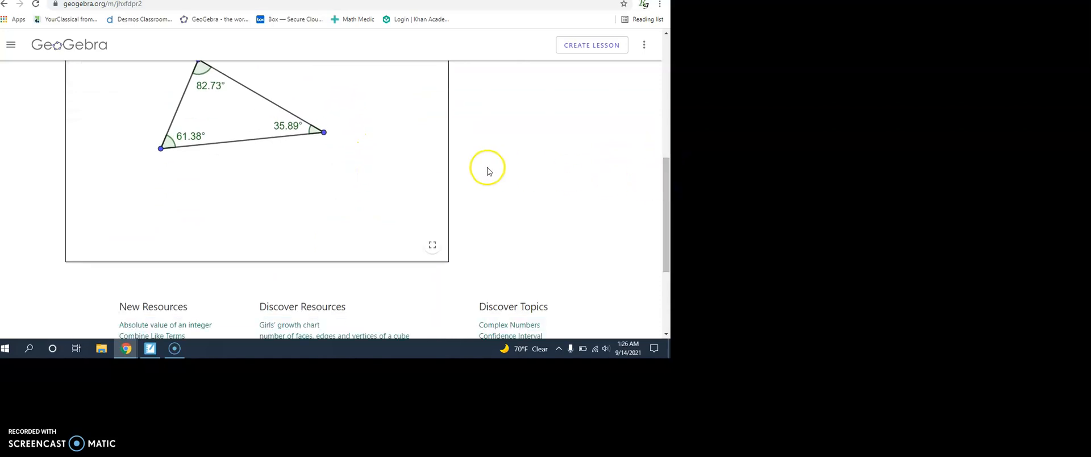
{"action": "left_click_drag", "start_coordinate": [326, 166], "coordinate": [240, 171]}
Construct a regular hexagon with the Regular Polygon tool, placing its base segment below and to the right of the triangle.
{"action": "left_click_drag", "start_coordinate": [662, 177], "coordinate": [664, 132]}
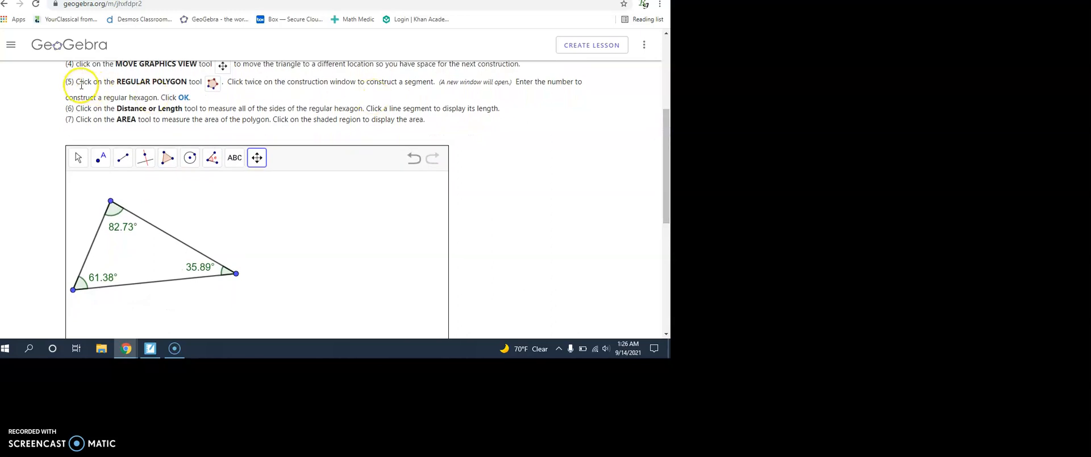
{"action": "left_click", "coordinate": [77, 160]}
{"action": "mouse_move", "coordinate": [168, 163]}
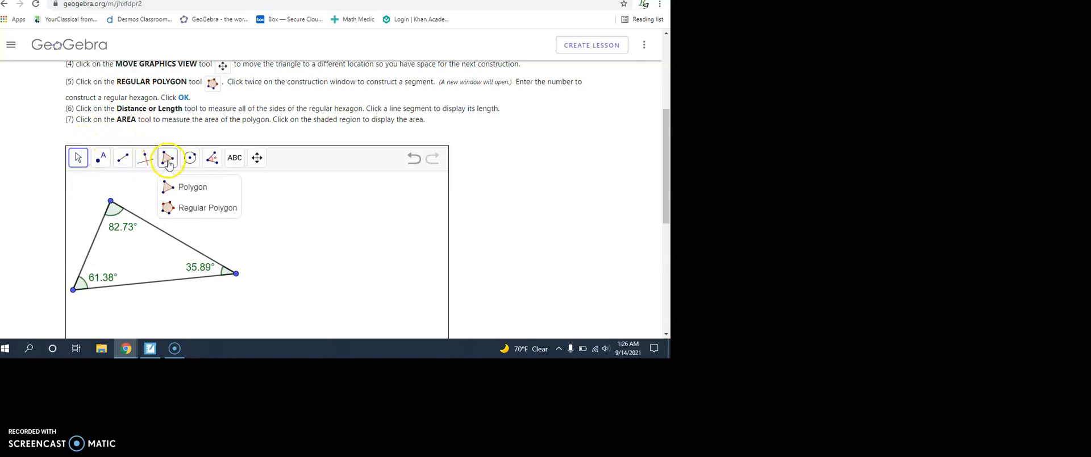
{"action": "left_click", "coordinate": [192, 211]}
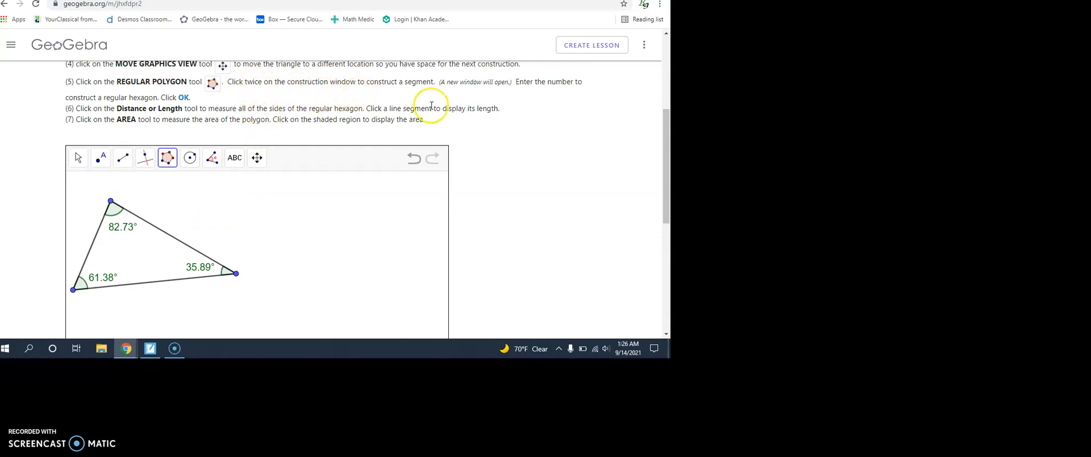
{"action": "left_click", "coordinate": [665, 195]}
{"action": "left_click_drag", "start_coordinate": [666, 195], "coordinate": [667, 224]}
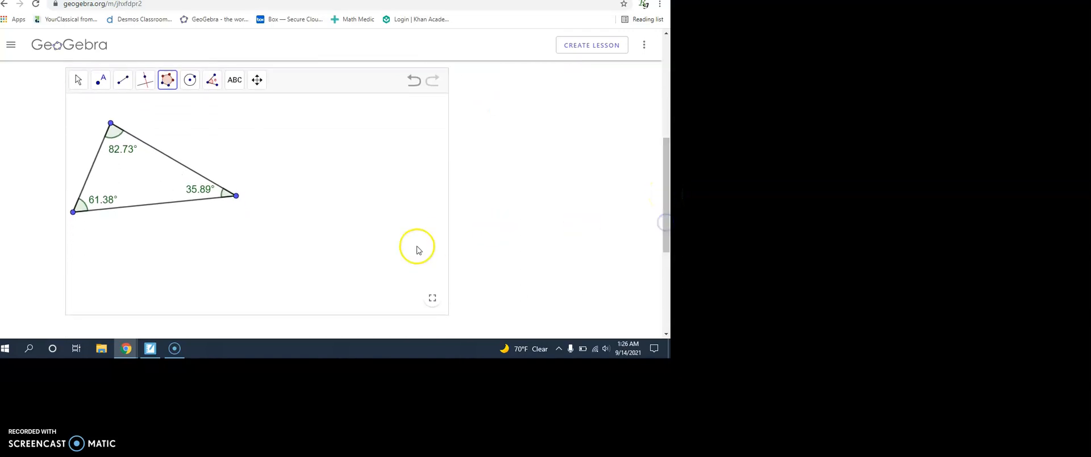
{"action": "left_click", "coordinate": [294, 242]}
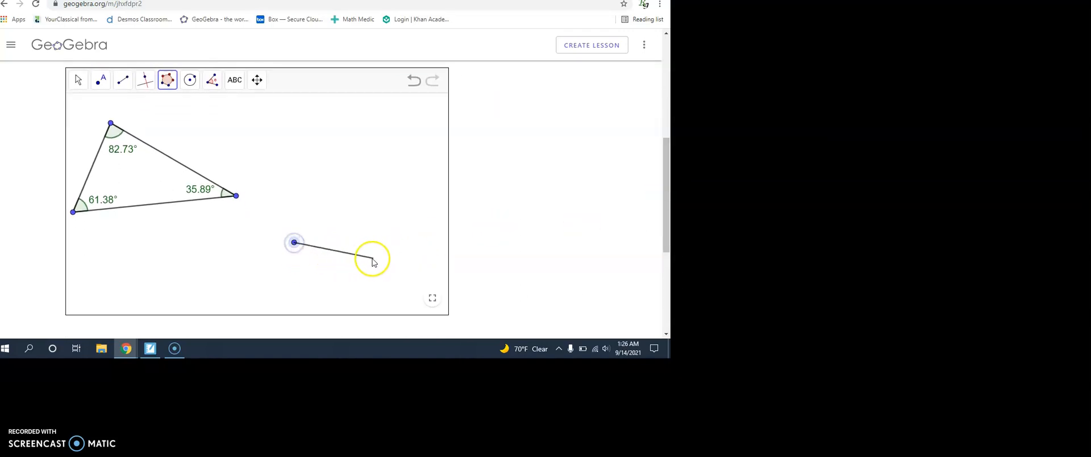
{"action": "left_click", "coordinate": [380, 255]}
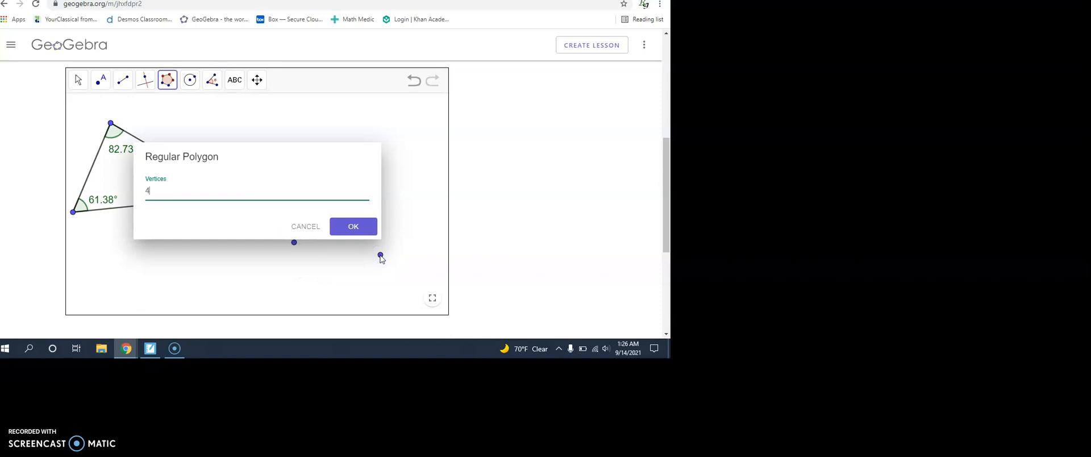
{"action": "left_click", "coordinate": [159, 191]}
{"action": "left_click", "coordinate": [353, 226]}
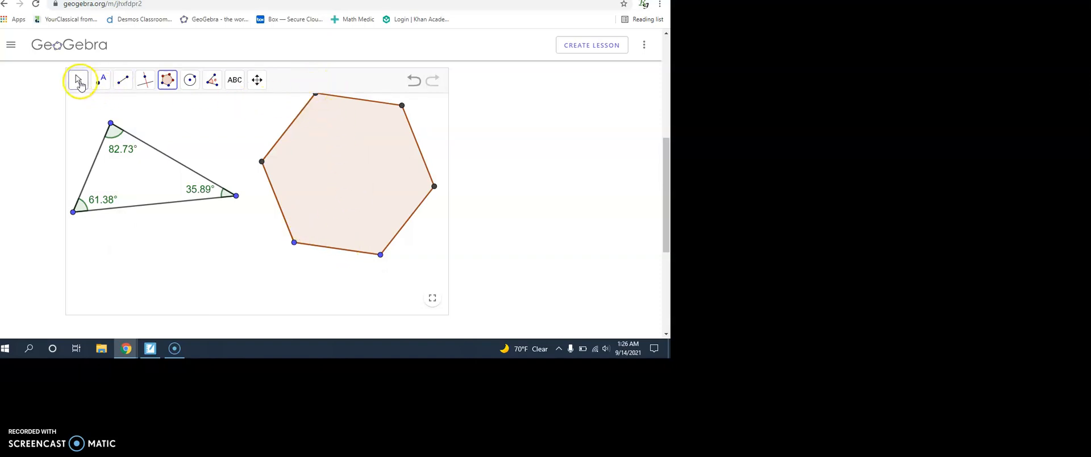
Move the hexagon down and slightly left so all its vertices lie inside the construction area.
{"action": "left_click", "coordinate": [79, 83]}
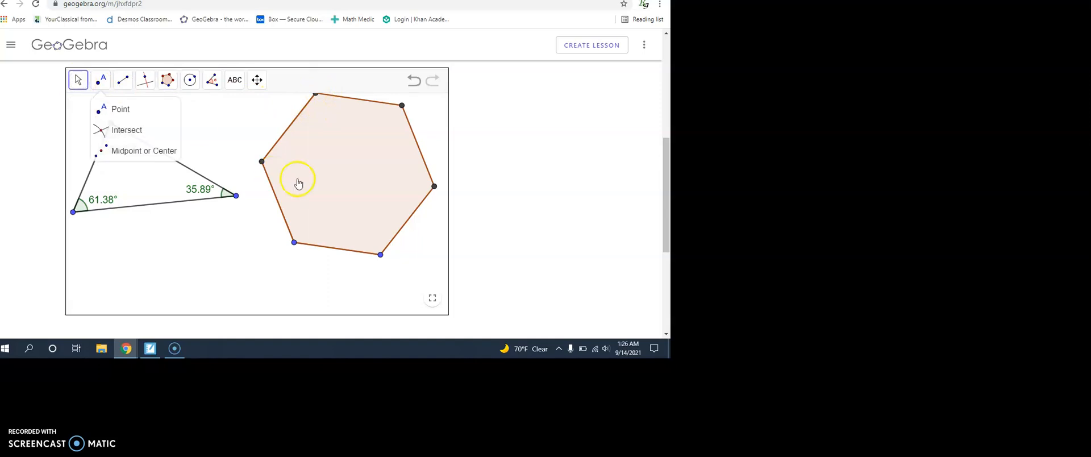
{"action": "left_click_drag", "start_coordinate": [334, 170], "coordinate": [326, 194]}
{"action": "mouse_move", "coordinate": [373, 281]}
{"action": "left_mouse_down"}
{"action": "mouse_move", "coordinate": [339, 274]}
{"action": "mouse_move", "coordinate": [367, 292]}
{"action": "mouse_move", "coordinate": [343, 216]}
{"action": "mouse_move", "coordinate": [416, 261]}
{"action": "mouse_move", "coordinate": [370, 294]}
{"action": "mouse_move", "coordinate": [372, 280]}
{"action": "left_mouse_up"}
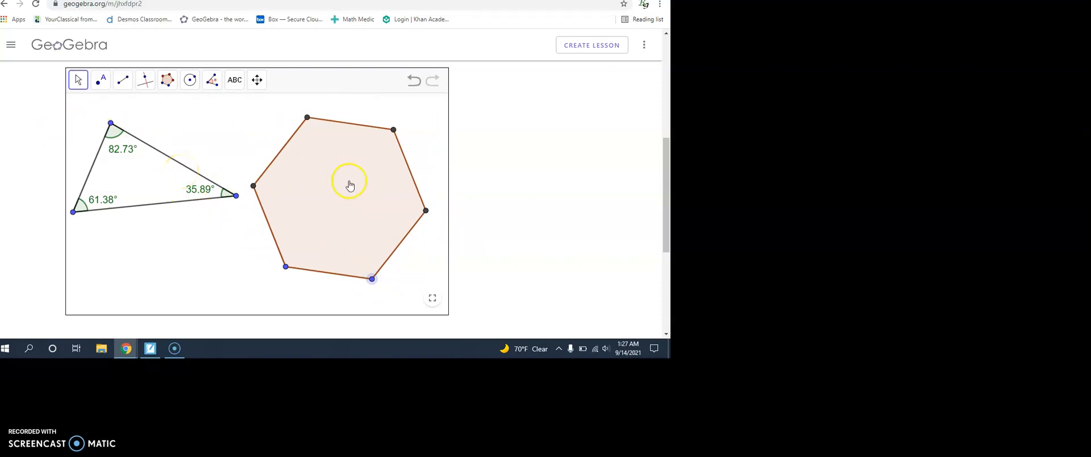
Measure all six sides of the regular hexagon with the Distance or Length tool.
{"action": "mouse_move", "coordinate": [665, 220]}
{"action": "left_mouse_down"}
{"action": "mouse_move", "coordinate": [670, 178]}
{"action": "mouse_move", "coordinate": [670, 206]}
{"action": "left_mouse_up"}
{"action": "left_click", "coordinate": [211, 123]}
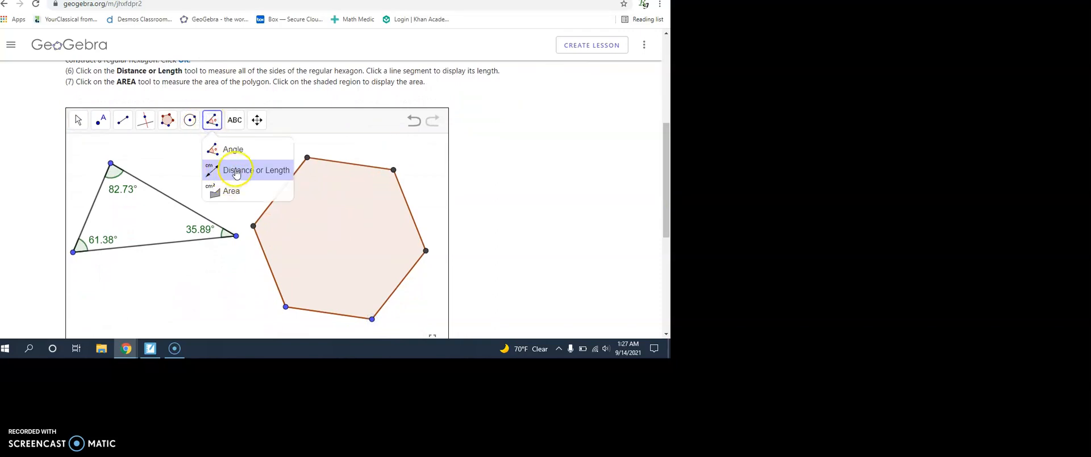
{"action": "left_click", "coordinate": [235, 170]}
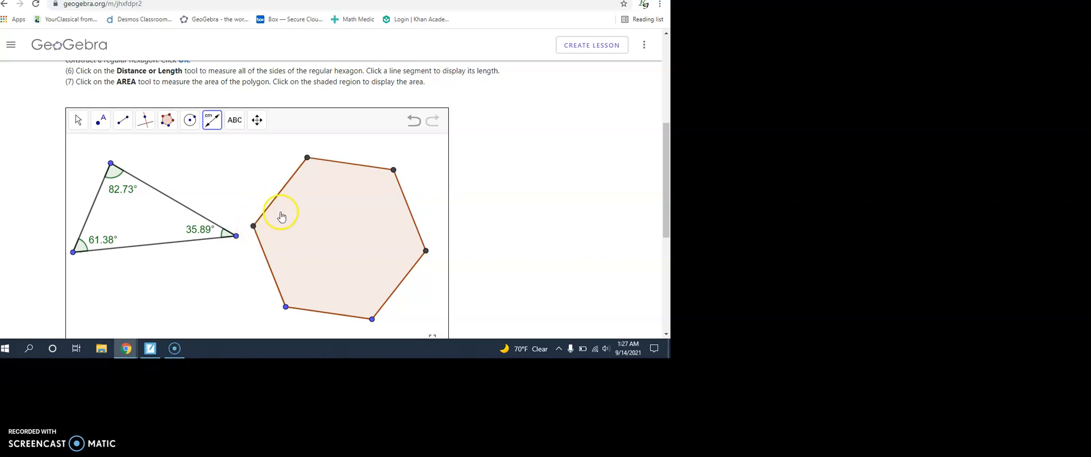
{"action": "left_click", "coordinate": [353, 166]}
{"action": "left_click", "coordinate": [412, 220]}
{"action": "left_click", "coordinate": [392, 297]}
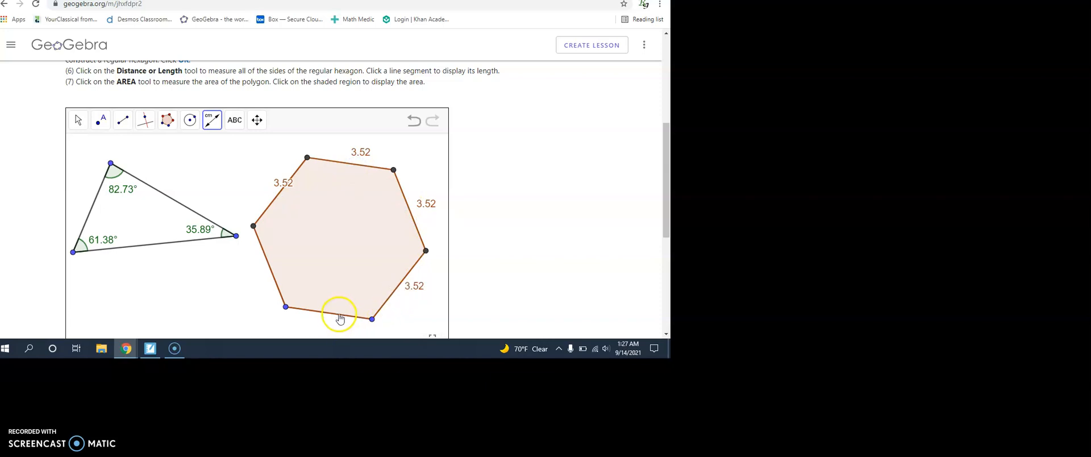
{"action": "left_click", "coordinate": [339, 315]}
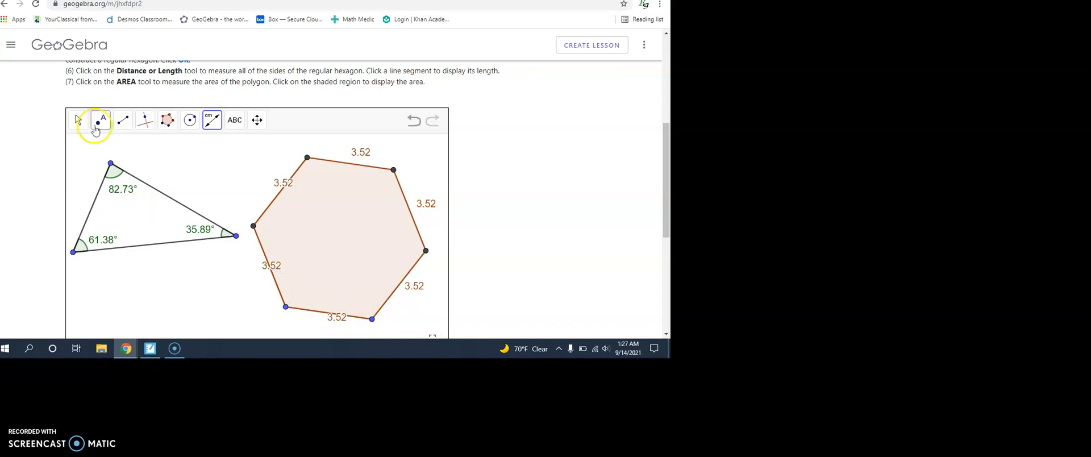
Move the hexagon's side length labels outside the shape, close to their sides but clear of the lines.
{"action": "left_click", "coordinate": [78, 121]}
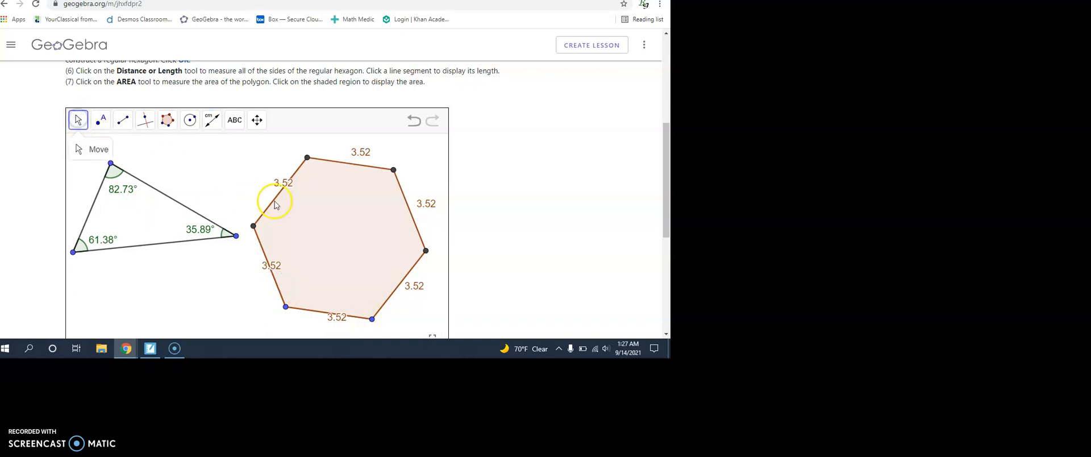
{"action": "left_click_drag", "start_coordinate": [287, 182], "coordinate": [273, 180]}
{"action": "left_click_drag", "start_coordinate": [271, 267], "coordinate": [260, 278]}
{"action": "left_click", "coordinate": [339, 317]}
{"action": "left_click_drag", "start_coordinate": [414, 285], "coordinate": [409, 288]}
{"action": "left_click_drag", "start_coordinate": [359, 151], "coordinate": [362, 155]}
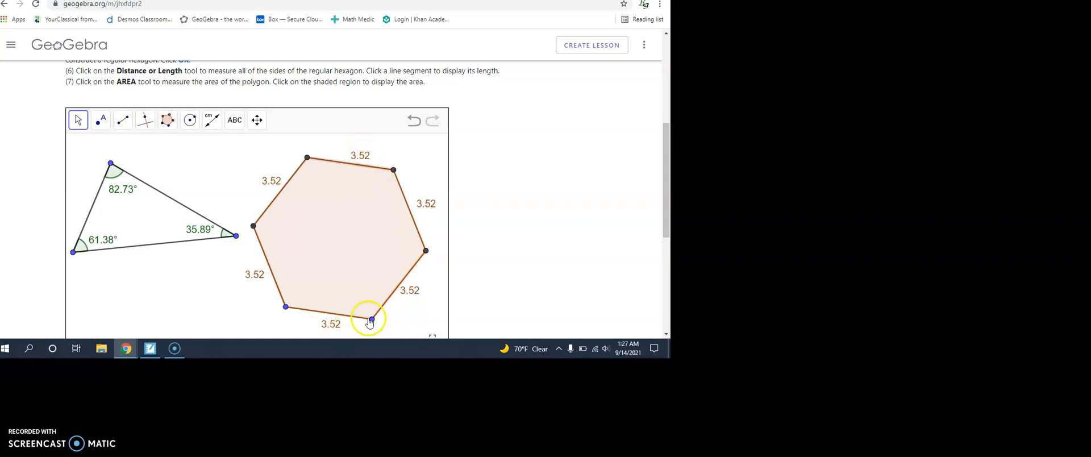
Shrink the hexagon to a side length of about 3.09 by moving its two lower vertices.
{"action": "mouse_move", "coordinate": [372, 319]}
{"action": "left_mouse_down"}
{"action": "mouse_move", "coordinate": [355, 287]}
{"action": "mouse_move", "coordinate": [364, 316]}
{"action": "left_mouse_up"}
{"action": "mouse_move", "coordinate": [286, 306]}
{"action": "left_mouse_down"}
{"action": "mouse_move", "coordinate": [330, 305]}
{"action": "mouse_move", "coordinate": [299, 287]}
{"action": "mouse_move", "coordinate": [283, 299]}
{"action": "left_mouse_up"}
{"action": "mouse_move", "coordinate": [363, 317]}
{"action": "left_mouse_down"}
{"action": "mouse_move", "coordinate": [358, 292]}
{"action": "mouse_move", "coordinate": [383, 296]}
{"action": "mouse_move", "coordinate": [343, 317]}
{"action": "mouse_move", "coordinate": [359, 311]}
{"action": "left_mouse_up"}
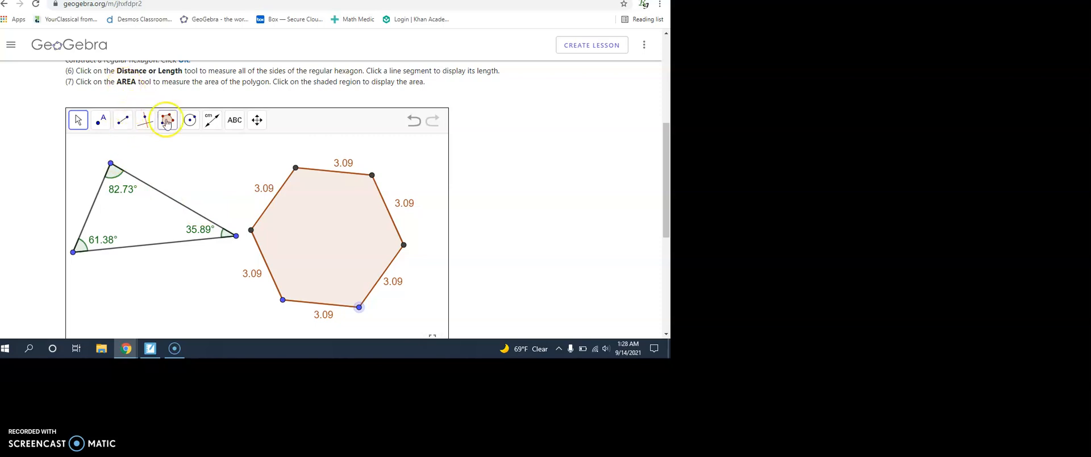
Measure the hexagon's area with the Area tool and try the same tool on the triangle built from segments.
{"action": "left_click", "coordinate": [210, 120]}
{"action": "left_click", "coordinate": [213, 122]}
{"action": "left_click", "coordinate": [233, 180]}
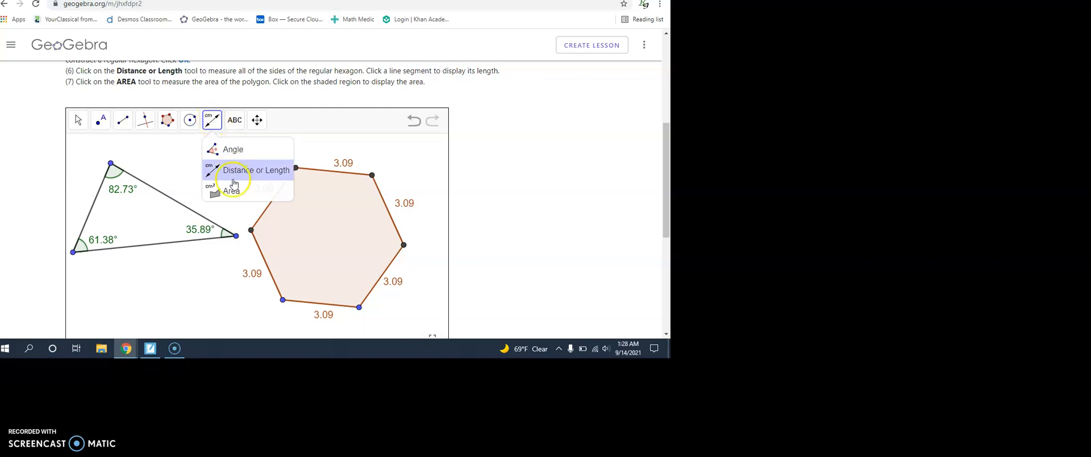
{"action": "left_click", "coordinate": [230, 191]}
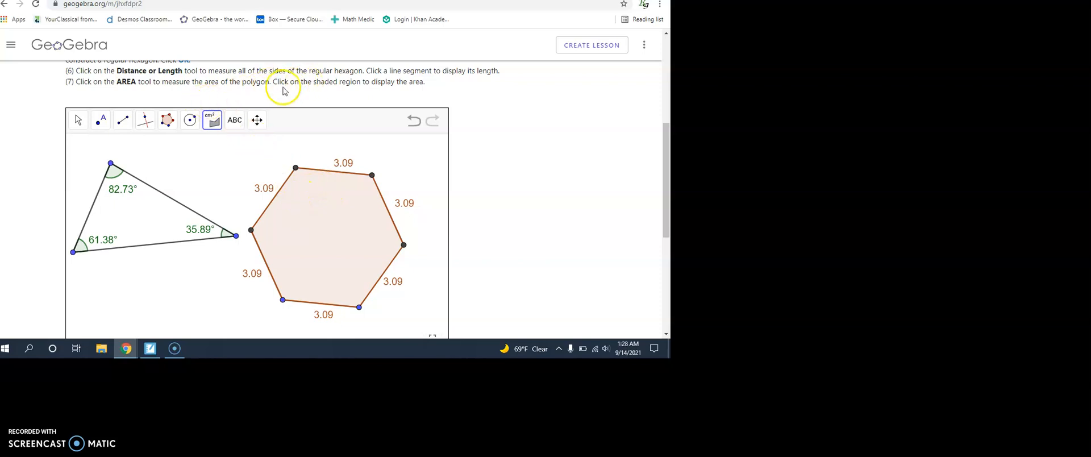
{"action": "left_click", "coordinate": [331, 241]}
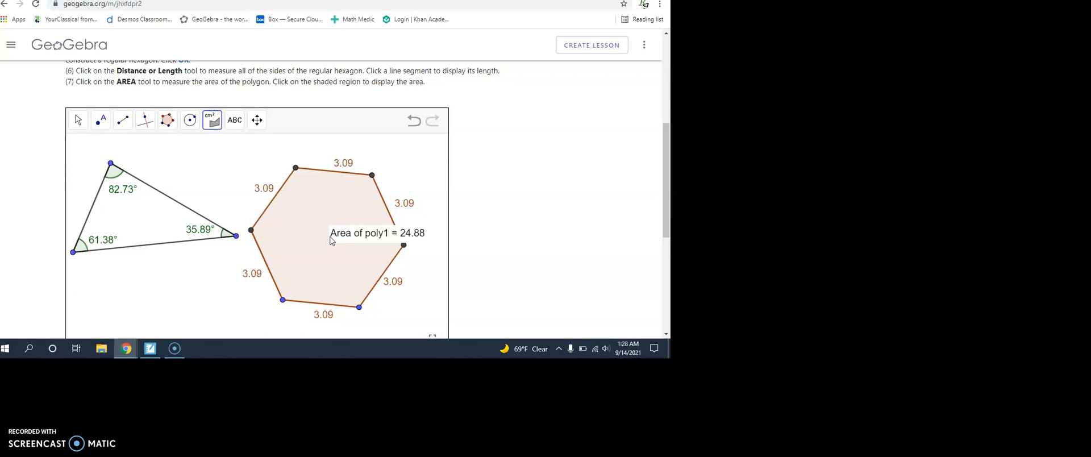
{"action": "left_click", "coordinate": [138, 210]}
{"action": "left_click", "coordinate": [78, 120]}
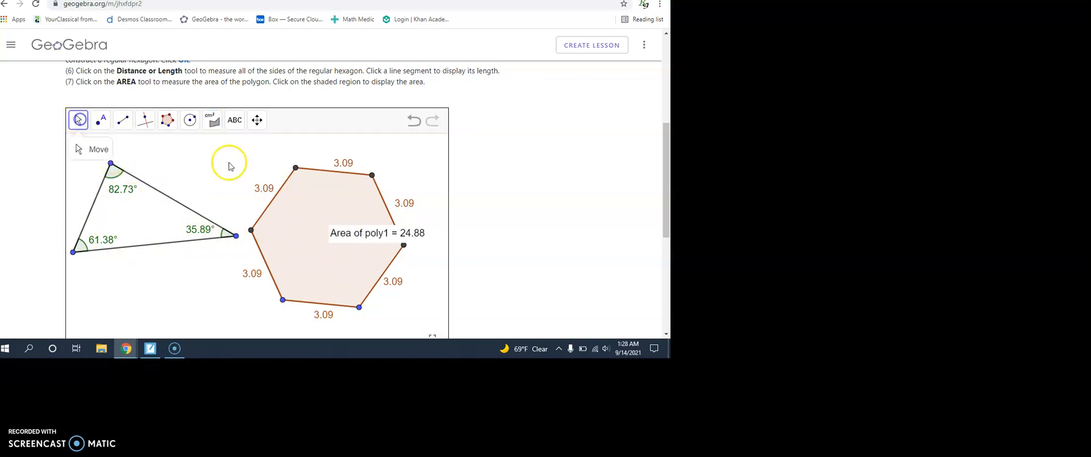